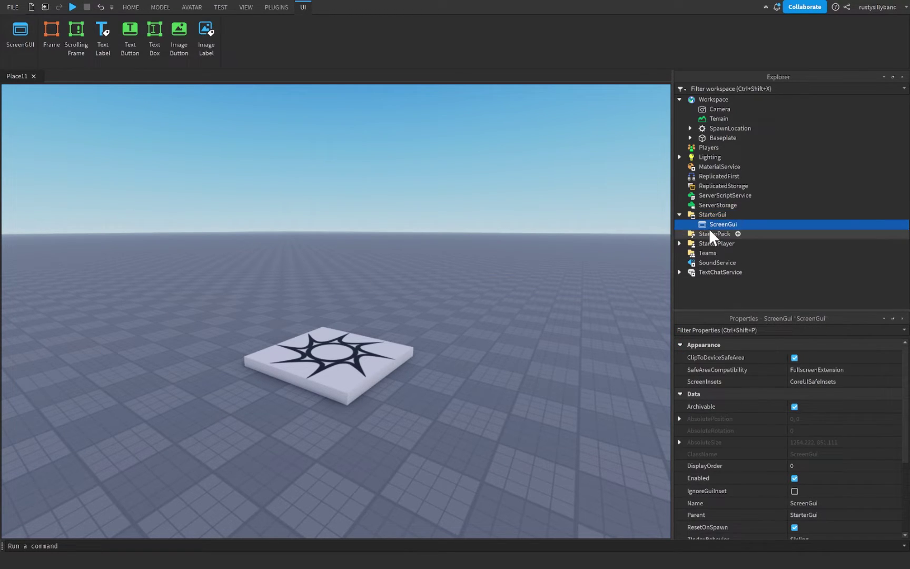
Rename the ScreenGui under StarterGui to 'LoadingScreen'
{"action": "left_click", "coordinate": [715, 227]}
{"action": "type", "text": "LoadingScreen"}
{"action": "key", "text": "Return"}
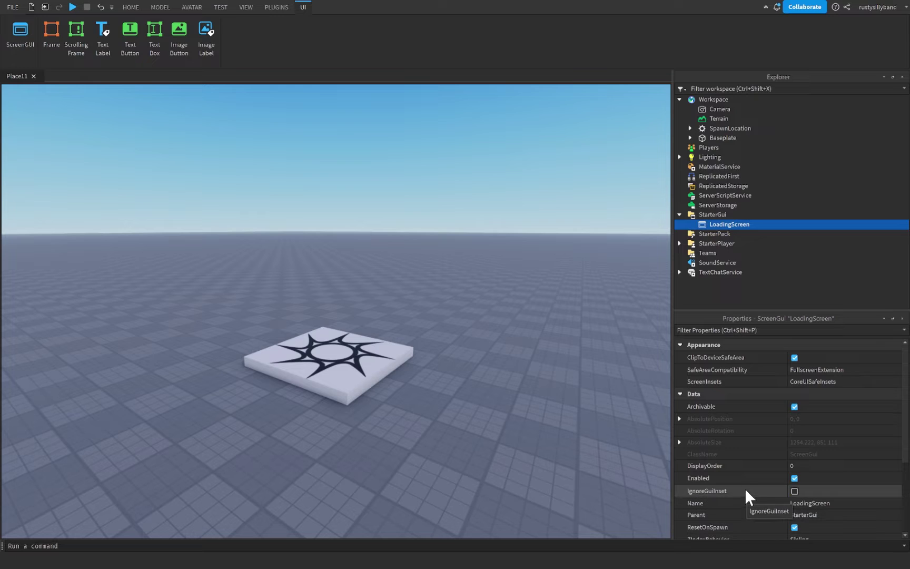
{"action": "left_click", "coordinate": [757, 224]}
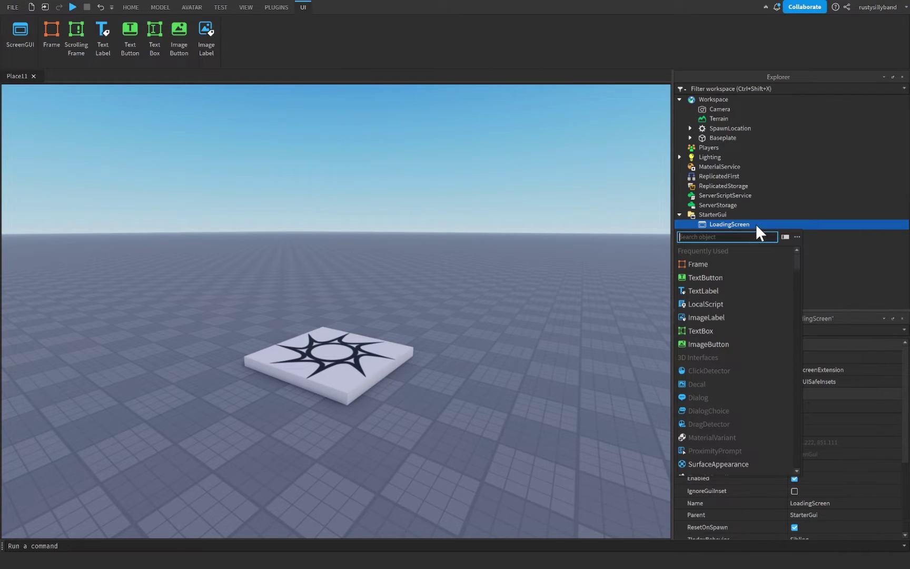
Insert a new white Frame into LoadingScreen
{"action": "left_click", "coordinate": [707, 264]}
{"action": "left_click", "coordinate": [15, 116]}
{"action": "left_click", "coordinate": [76, 103]}
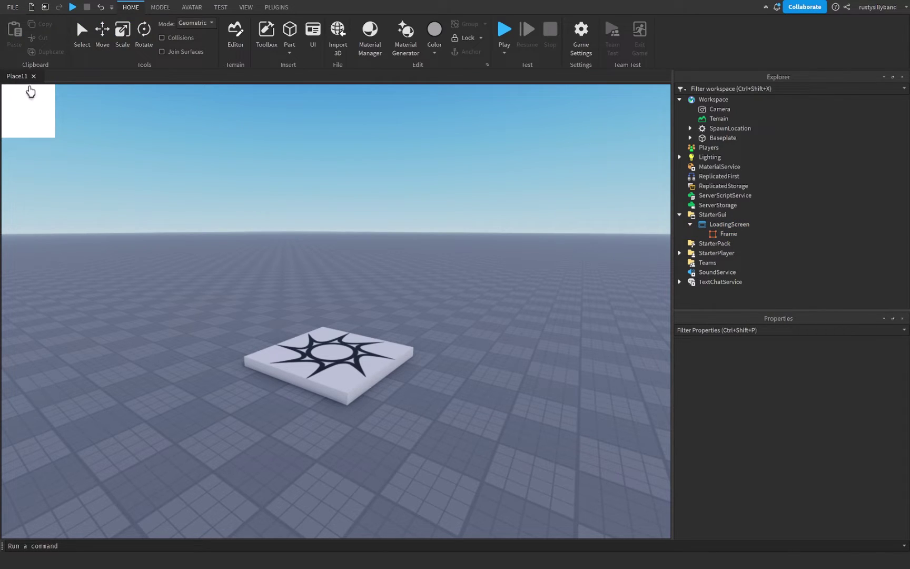
Play-test the place, try the in-game top menu, then stop the test
{"action": "left_click", "coordinate": [503, 33]}
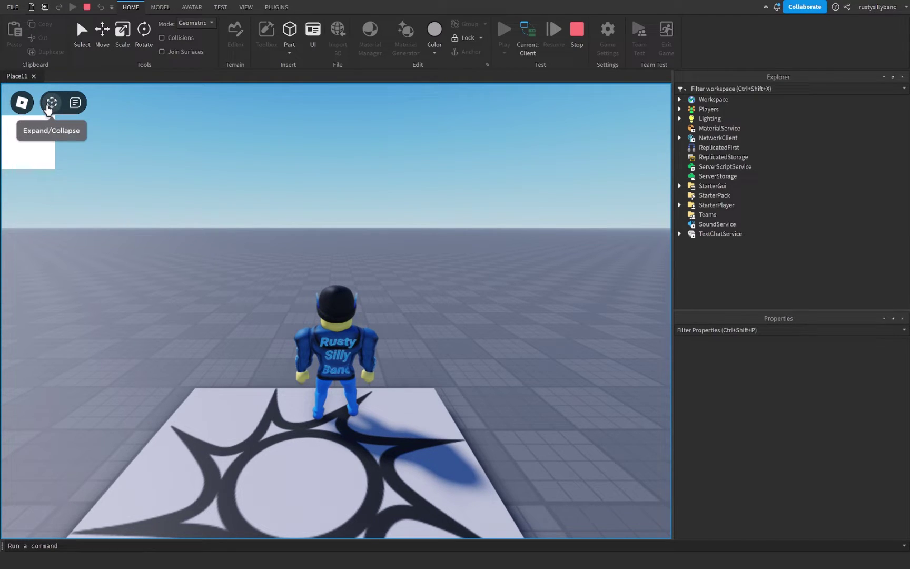
{"action": "left_click", "coordinate": [50, 107]}
{"action": "left_click", "coordinate": [50, 107]}
{"action": "left_click", "coordinate": [52, 107]}
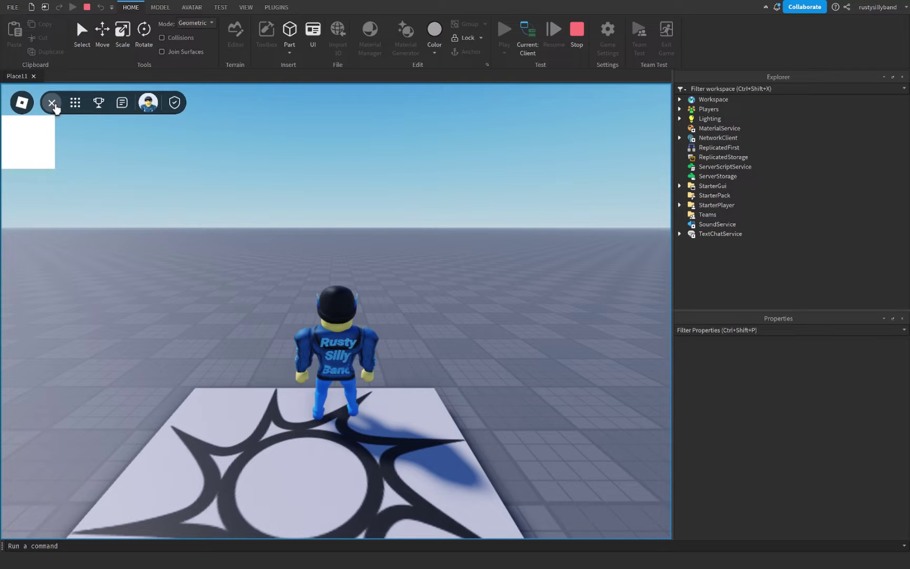
{"action": "left_click", "coordinate": [53, 104]}
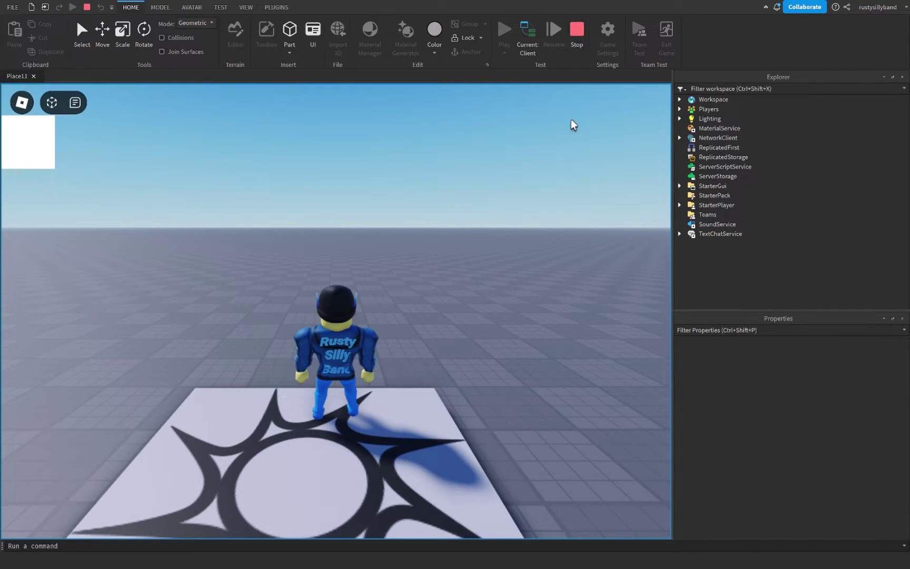
{"action": "left_click", "coordinate": [577, 29]}
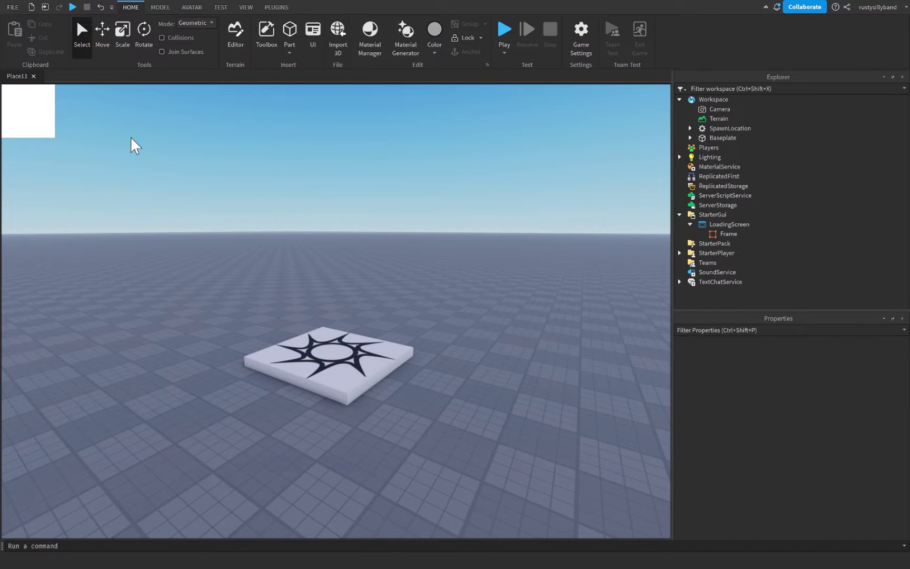
Enable IgnoreGuiInset on LoadingScreen and play-test to confirm the frame sits flush at the top
{"action": "left_click", "coordinate": [722, 225]}
{"action": "left_click", "coordinate": [785, 491]}
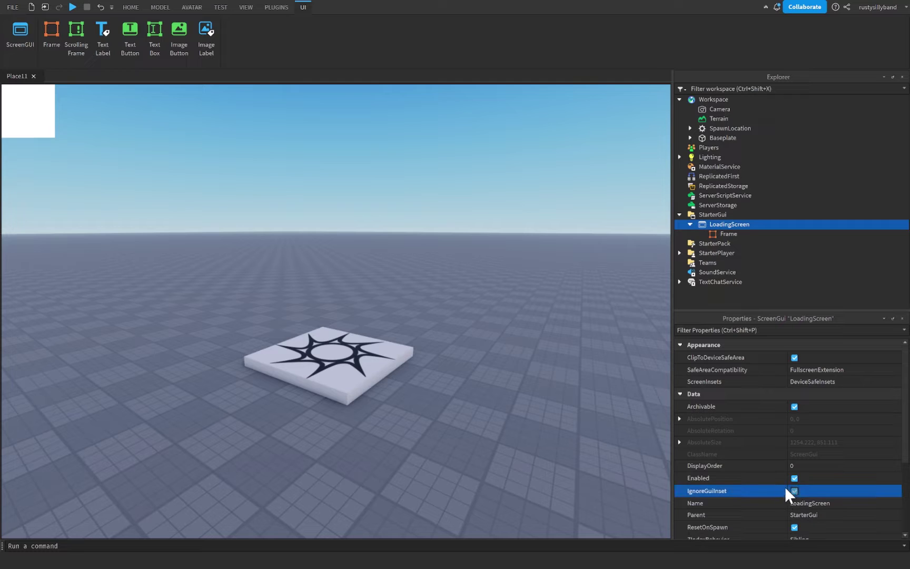
{"action": "left_click", "coordinate": [130, 7]}
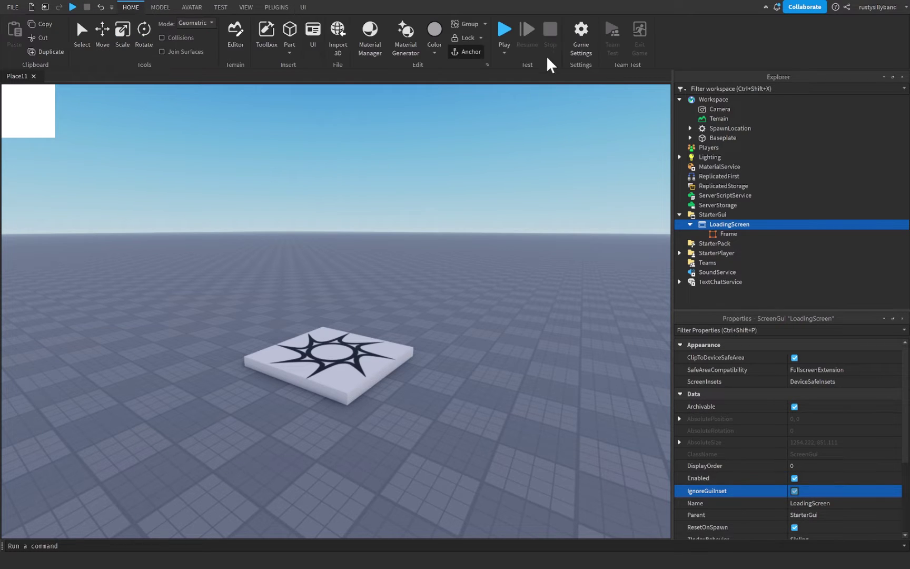
{"action": "left_click", "coordinate": [505, 38]}
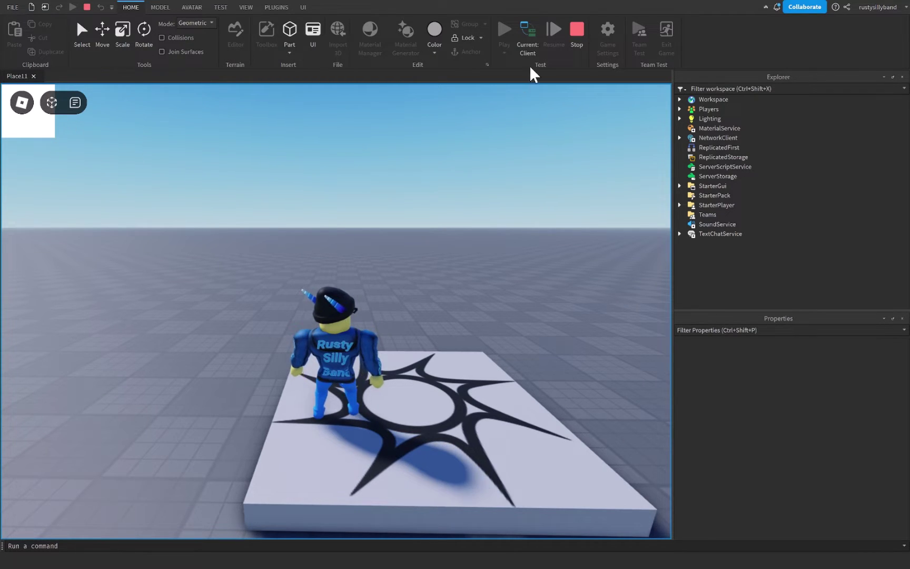
{"action": "key", "text": "shift+F5"}
Set the Frame's BackgroundColor3 to dark grey [40, 40, 40]
{"action": "scroll", "coordinate": [703, 389], "scroll_direction": "down", "scroll_amount": 1}
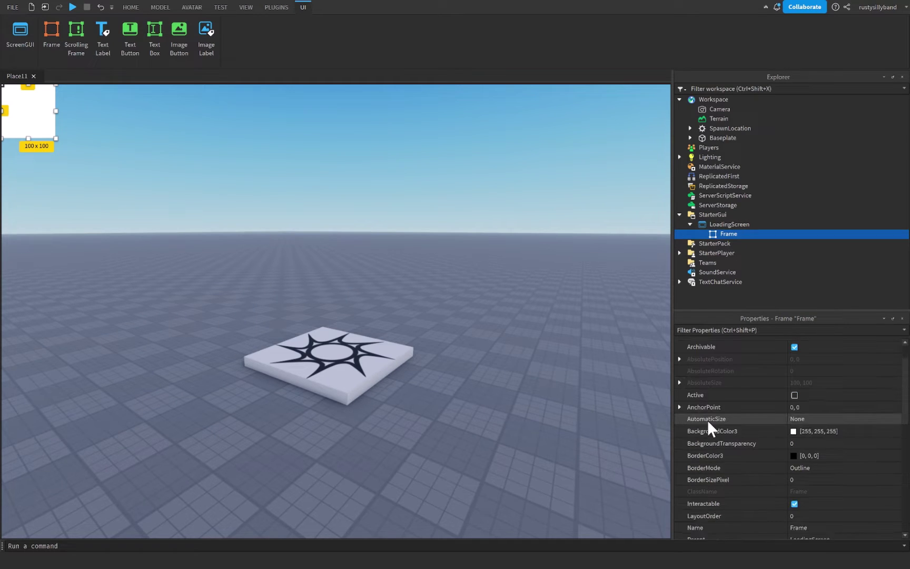
{"action": "left_click", "coordinate": [785, 430]}
{"action": "mouse_move", "coordinate": [579, 273]}
{"action": "left_mouse_down"}
{"action": "mouse_move", "coordinate": [578, 282]}
{"action": "mouse_move", "coordinate": [571, 276]}
{"action": "left_mouse_up"}
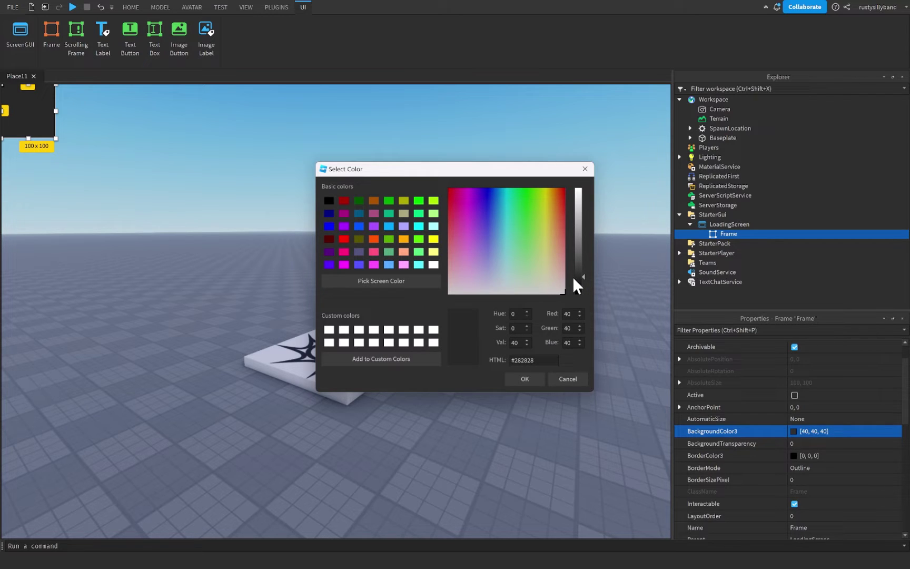
{"action": "left_click", "coordinate": [525, 379]}
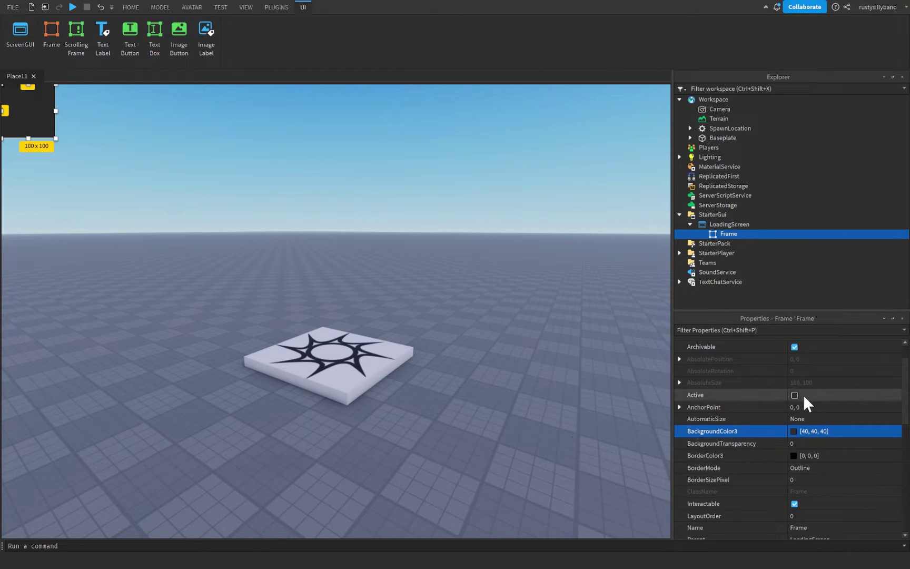
Set the Frame's Size to {1, 0},{1, 0} so it fills the screen
{"action": "scroll", "coordinate": [780, 396], "scroll_direction": "down", "scroll_amount": 1}
{"action": "scroll", "coordinate": [780, 396], "scroll_direction": "down", "scroll_amount": 2}
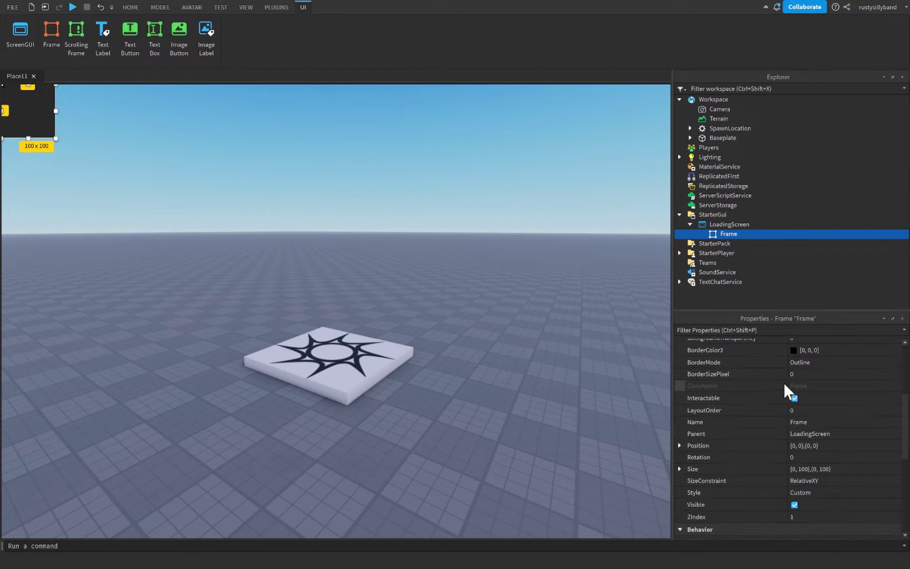
{"action": "left_click", "coordinate": [800, 469]}
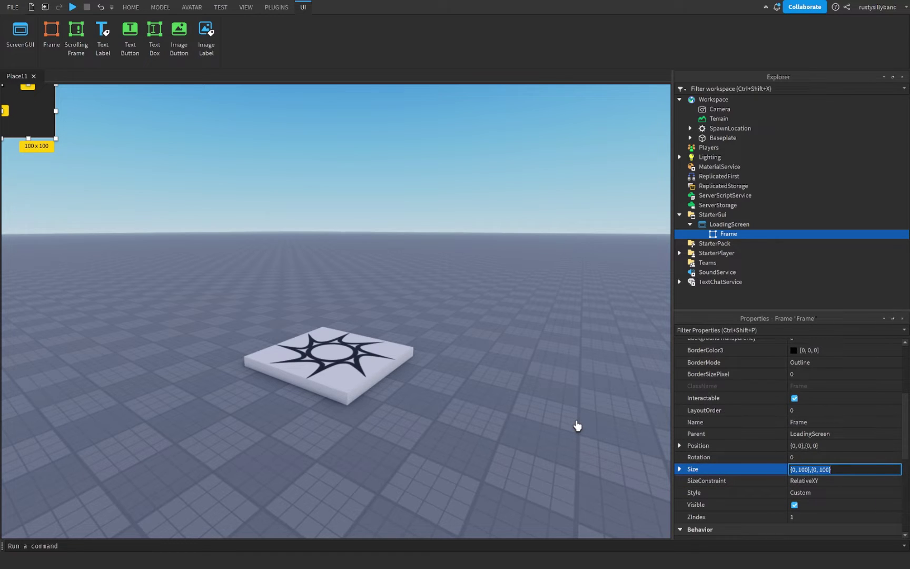
{"action": "type", "text": "1,"}
{"action": "key", "text": "Return"}
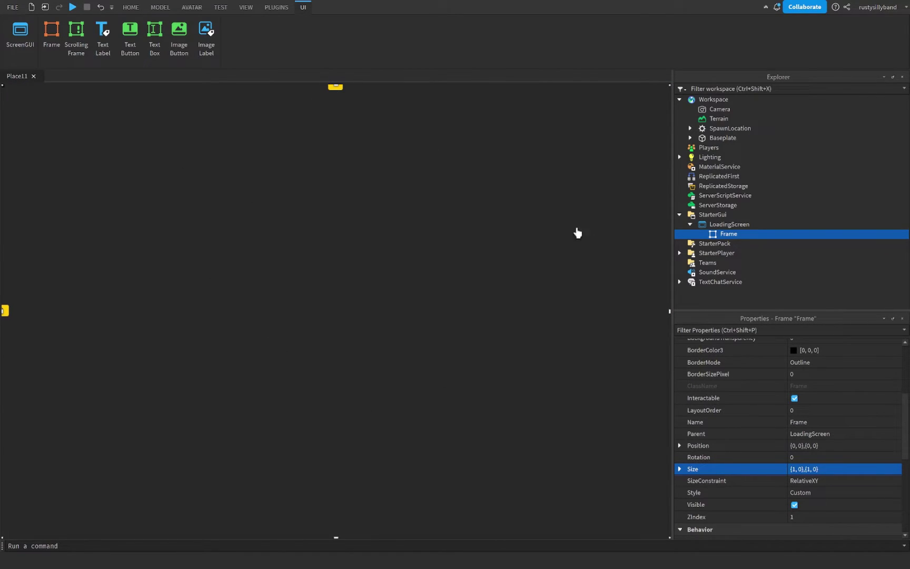
Rename the full-screen Frame to 'Holder'
{"action": "left_click", "coordinate": [727, 235]}
{"action": "left_click", "coordinate": [729, 235]}
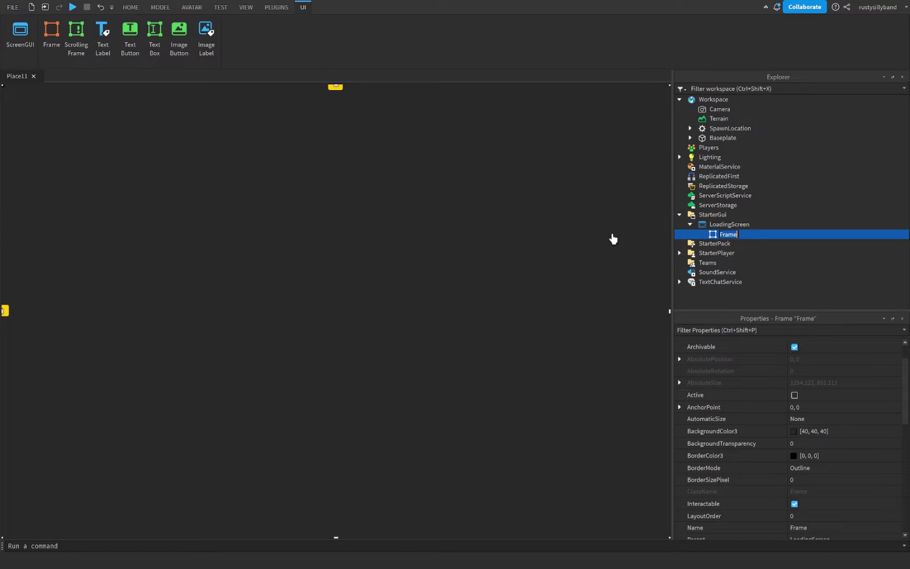
{"action": "key", "text": "Return"}
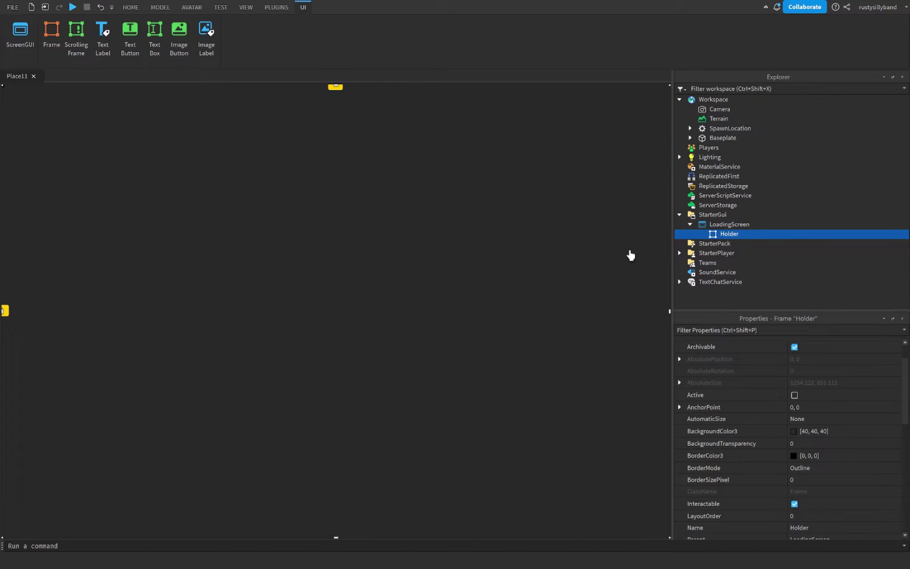
Add a child Frame inside Holder and name it 'BarFrame'
{"action": "left_click", "coordinate": [744, 234]}
{"action": "left_click", "coordinate": [696, 316]}
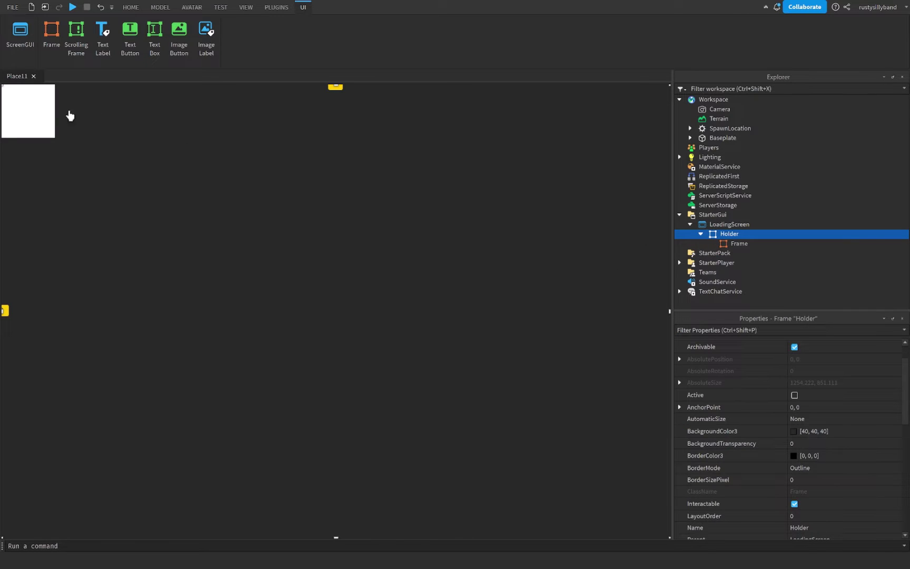
{"action": "left_click", "coordinate": [38, 120]}
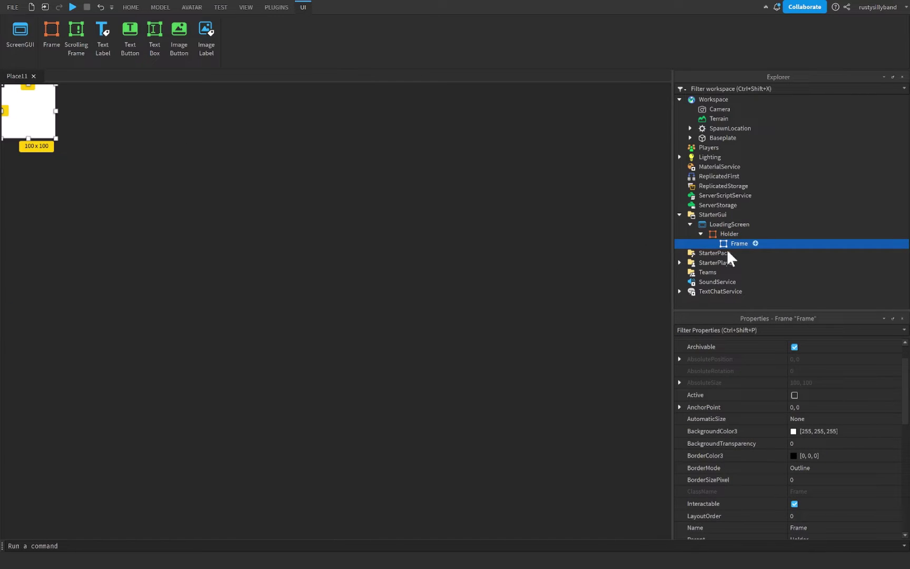
{"action": "key", "text": "F2"}
{"action": "type", "text": "BarFrame"}
{"action": "key", "text": "Return"}
Set BarFrame's AnchorPoint to 0.5, 0.5
{"action": "left_click", "coordinate": [811, 406]}
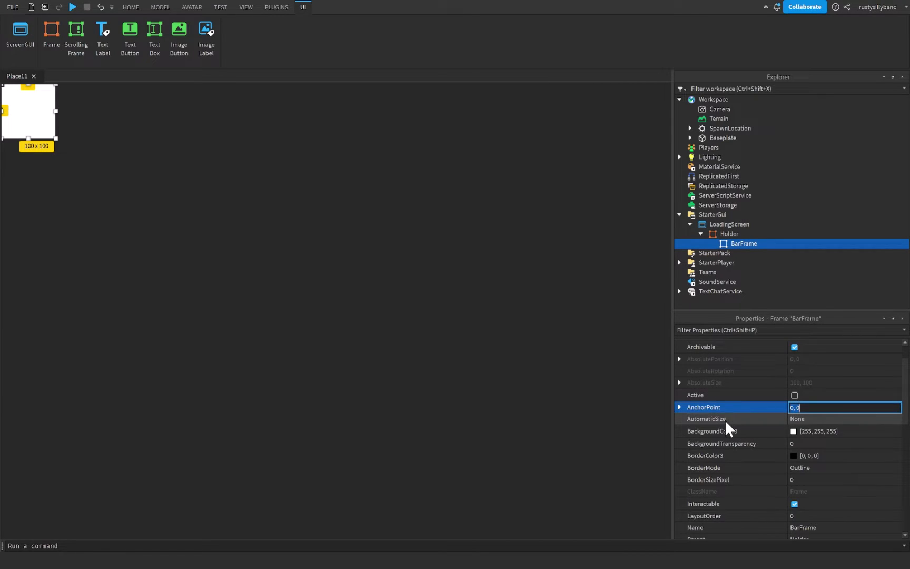
{"action": "key", "text": "BackSpace"}
{"action": "key", "text": "BackSpace"}
{"action": "key", "text": "BackSpace"}
{"action": "key", "text": "BackSpace"}
{"action": "type", "text": "0.5,0.5"}
{"action": "key", "text": "Return"}
Position BarFrame at {0.5, 0},{0.55, 0}
{"action": "scroll", "coordinate": [728, 423], "scroll_direction": "down", "scroll_amount": 3}
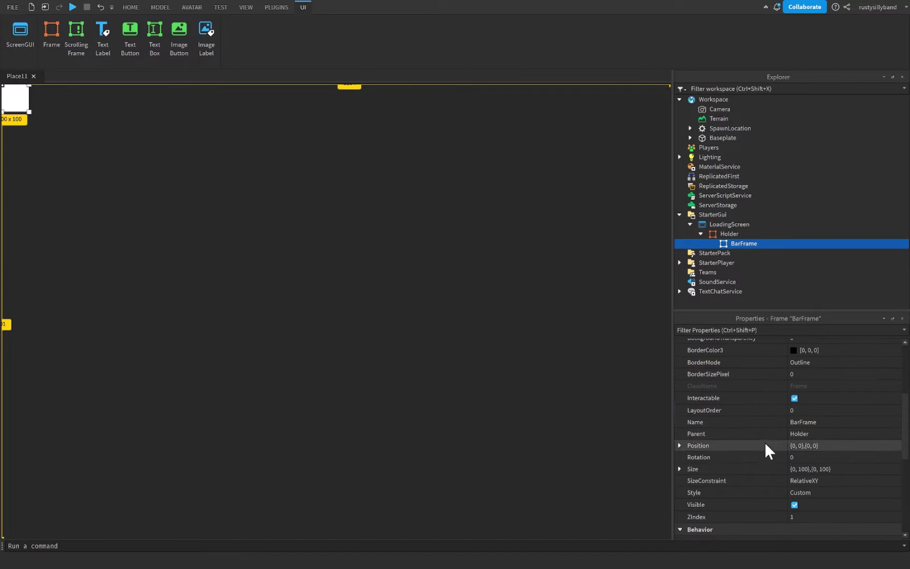
{"action": "left_click", "coordinate": [843, 445]}
{"action": "type", "text": "0.5,0,0.5,0"}
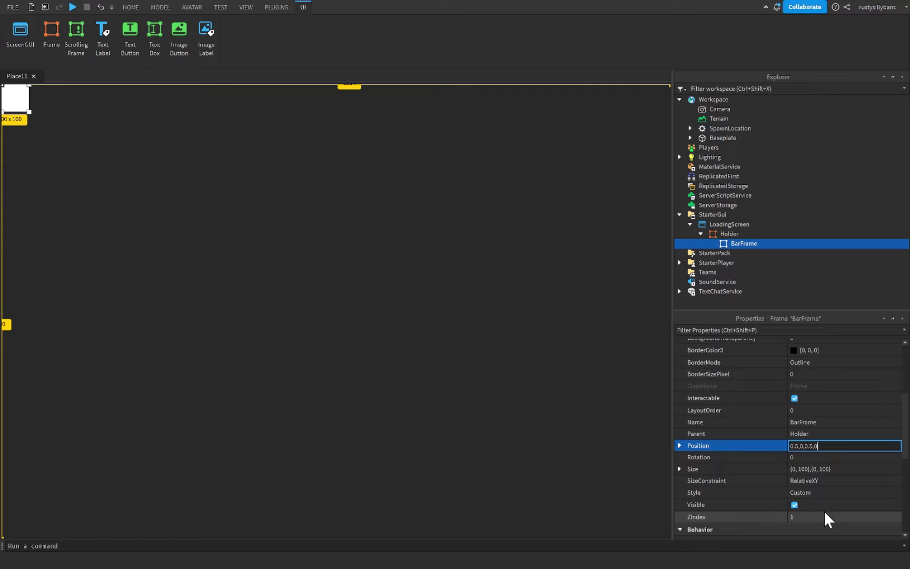
{"action": "key", "text": "Return"}
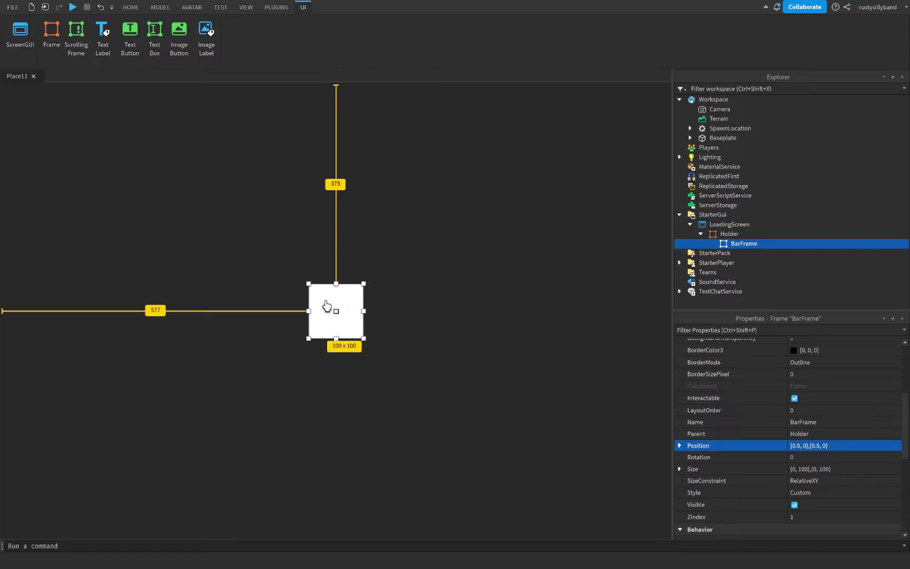
{"action": "left_click", "coordinate": [838, 445]}
{"action": "left_click", "coordinate": [820, 445]}
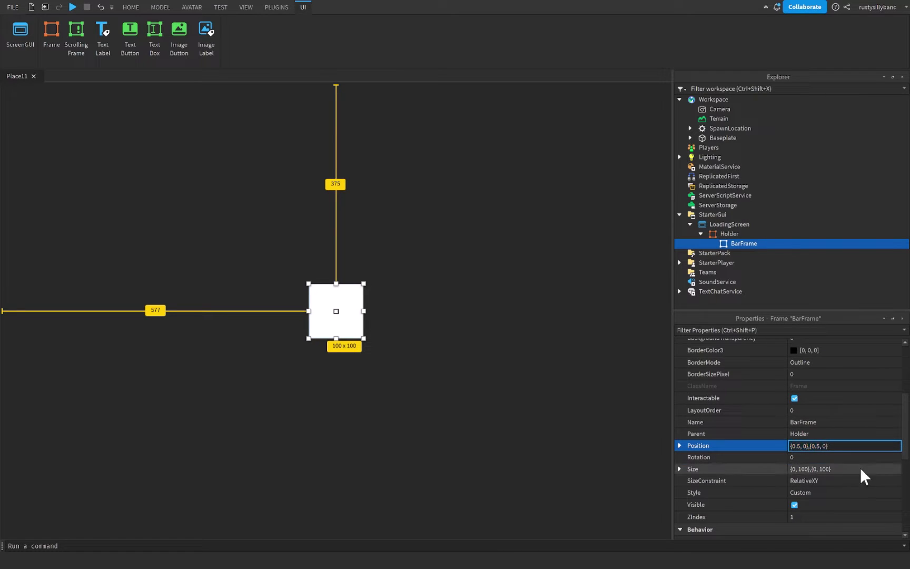
{"action": "type", "text": "5"}
{"action": "key", "text": "Return"}
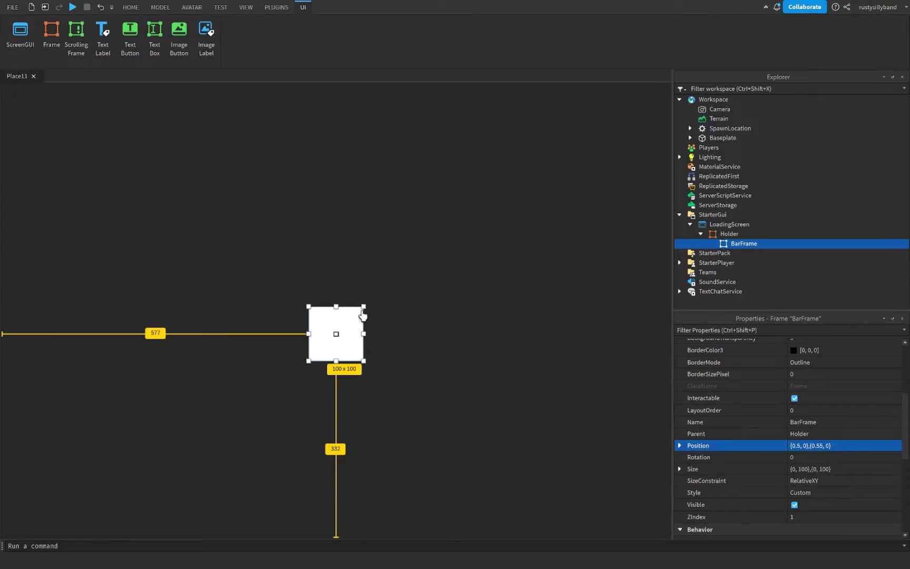
Set BarFrame's Size to {0.4, 0},{0.06, 0}
{"action": "left_click", "coordinate": [809, 469]}
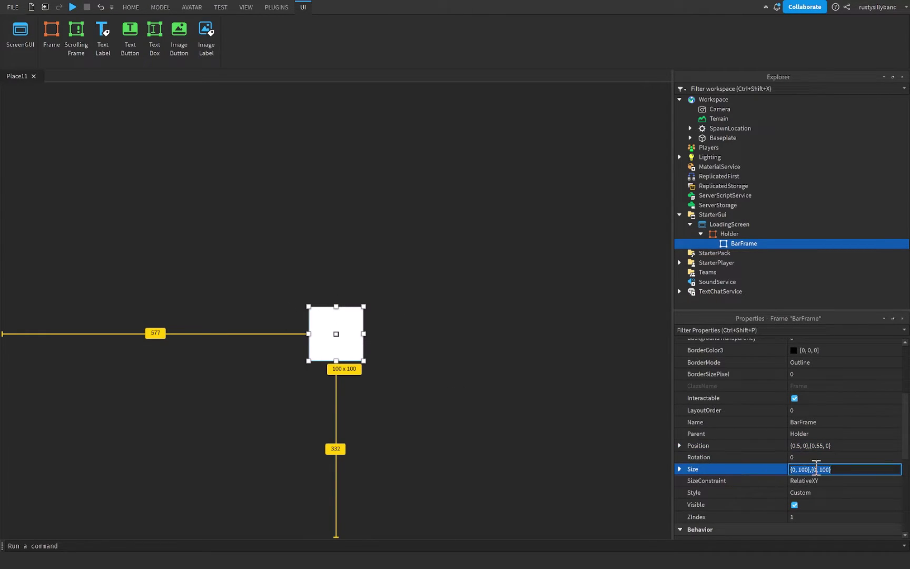
{"action": "key", "text": "BackSpace"}
{"action": "type", "text": "0.4"}
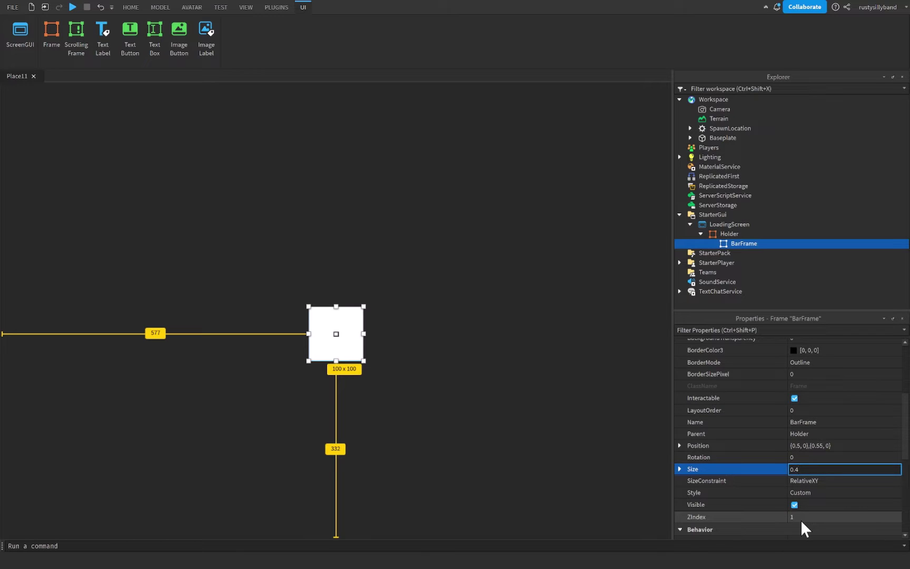
{"action": "type", "text": ",0,0.06"}
{"action": "key", "text": "Return"}
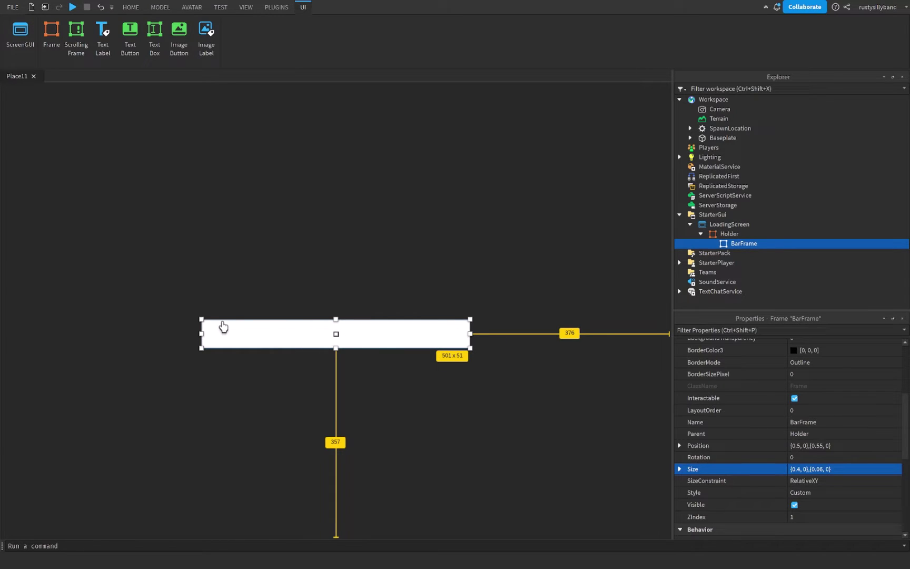
Add a UIStroke to BarFrame with thickness 4
{"action": "left_click", "coordinate": [766, 242]}
{"action": "type", "text": "stro"}
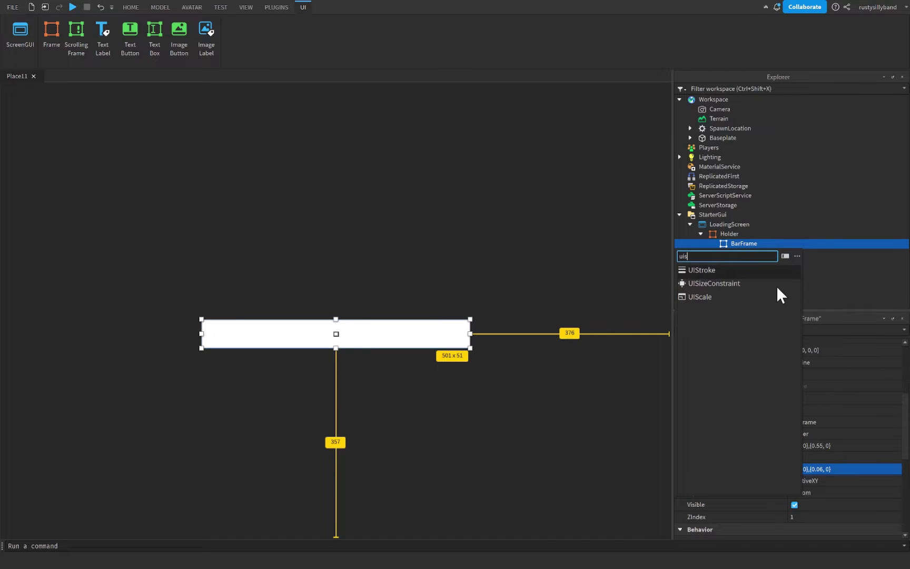
{"action": "left_click", "coordinate": [723, 269]}
{"action": "left_click", "coordinate": [811, 393]}
{"action": "type", "text": "4"}
{"action": "key", "text": "Return"}
Add a UICorner to BarFrame with CornerRadius 0.15, 0
{"action": "left_click", "coordinate": [746, 243]}
{"action": "left_click", "coordinate": [765, 243]}
{"action": "type", "text": "uicor"}
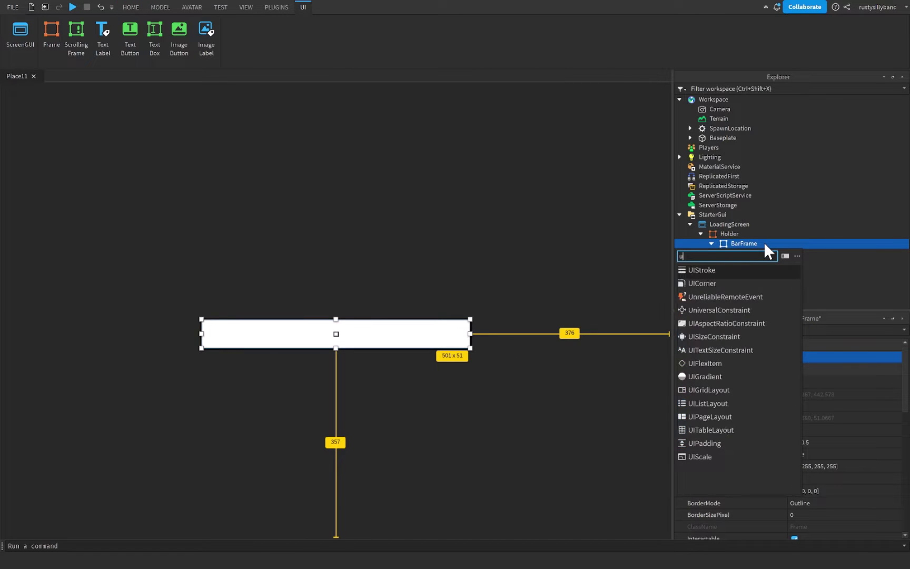
{"action": "left_click", "coordinate": [701, 270]}
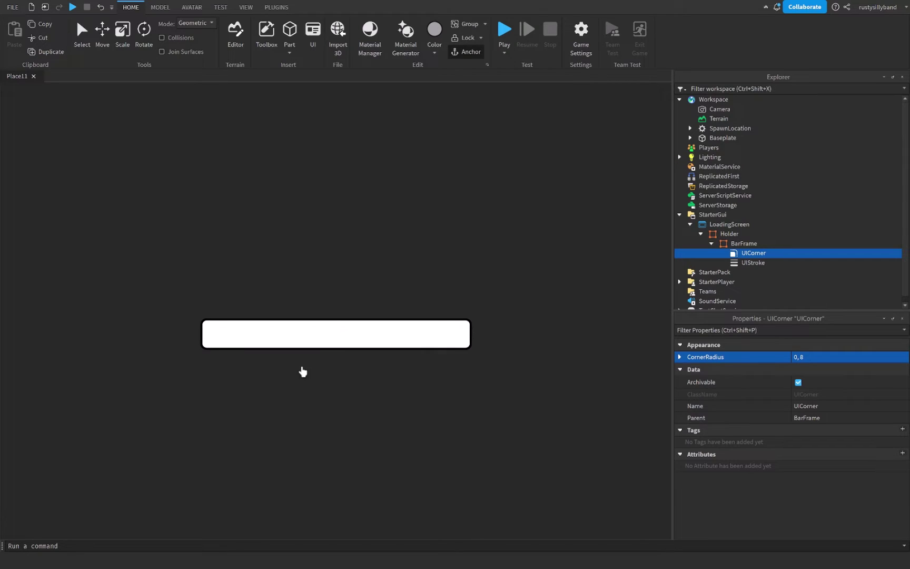
{"action": "left_click", "coordinate": [797, 357]}
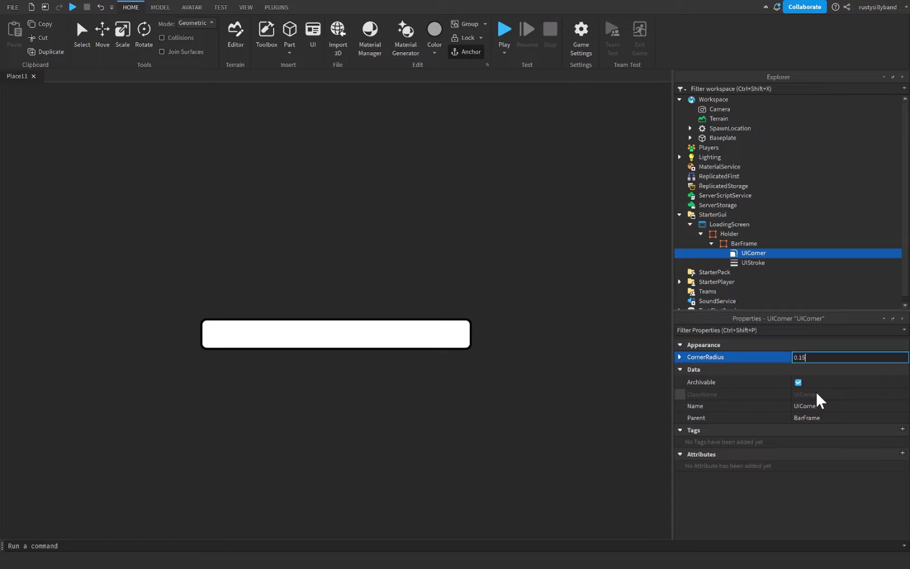
{"action": "key", "text": "Return"}
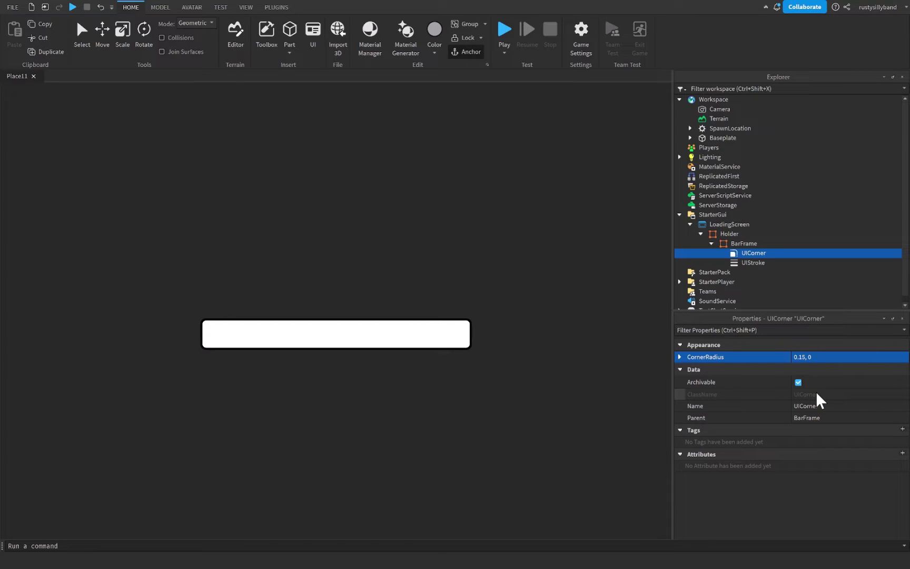
{"action": "left_click", "coordinate": [316, 335]}
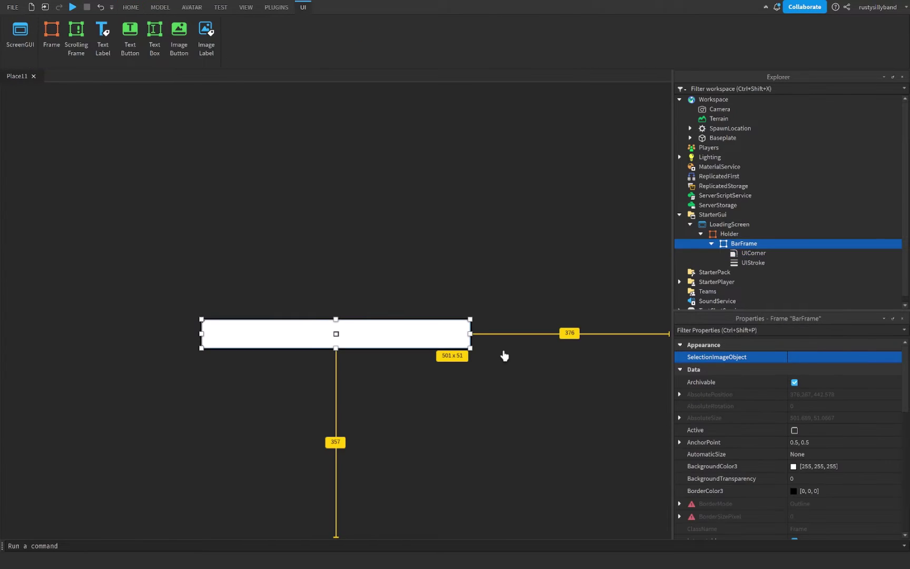
Insert a Frame inside BarFrame and set its Size to {1, 0},{1, 0}
{"action": "left_click", "coordinate": [764, 243]}
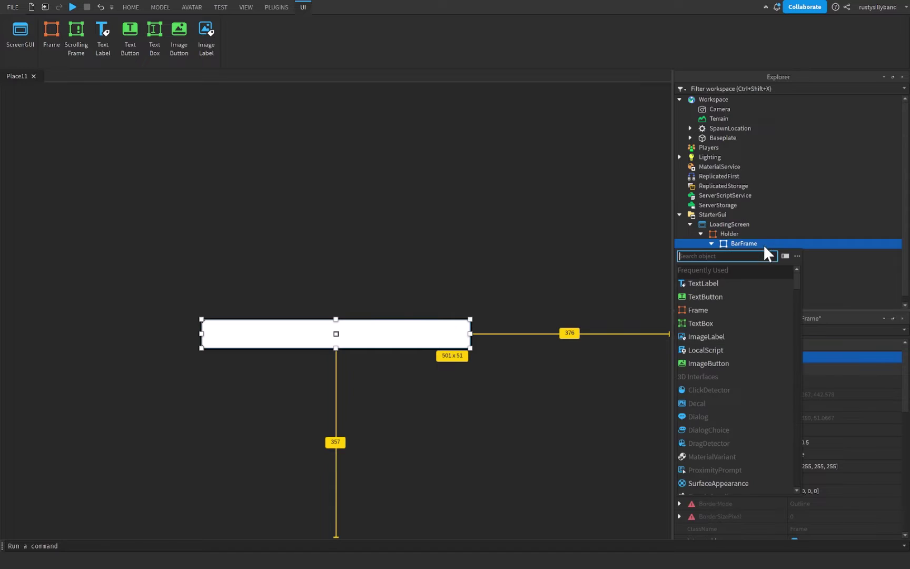
{"action": "left_click", "coordinate": [696, 310]}
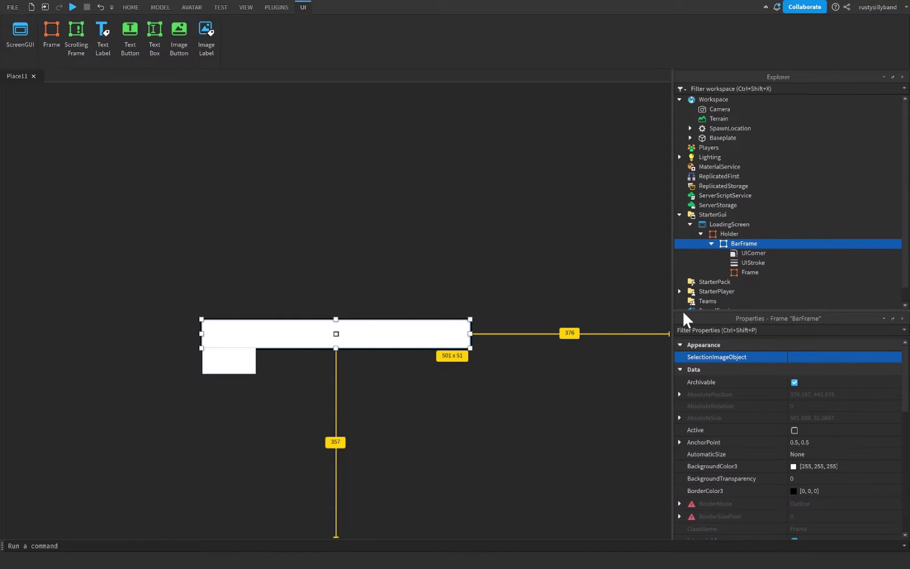
{"action": "left_click", "coordinate": [740, 272]}
{"action": "scroll", "coordinate": [779, 495], "scroll_direction": "down", "scroll_amount": 5}
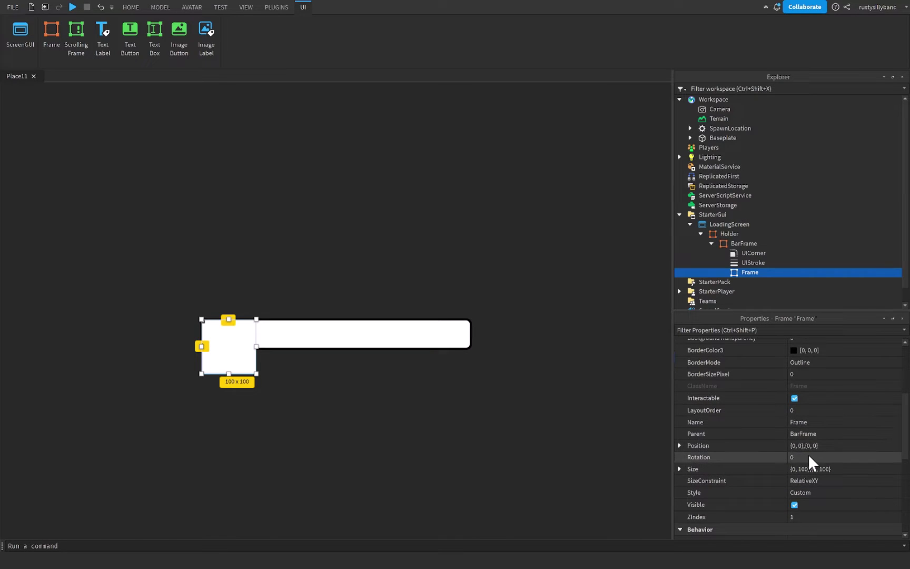
{"action": "left_click", "coordinate": [817, 469]}
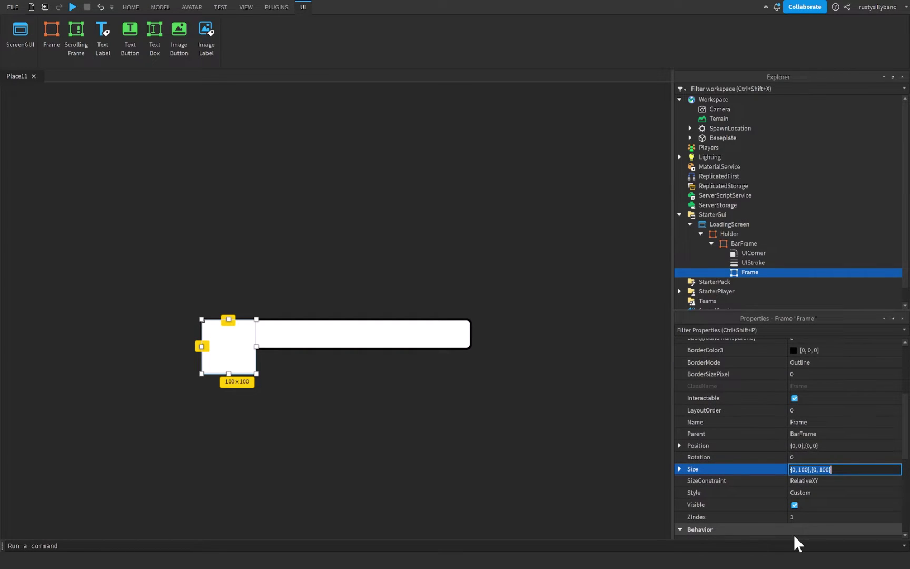
{"action": "key", "text": "BackSpace"}
{"action": "type", "text": "1,0,1,0"}
{"action": "key", "text": "Return"}
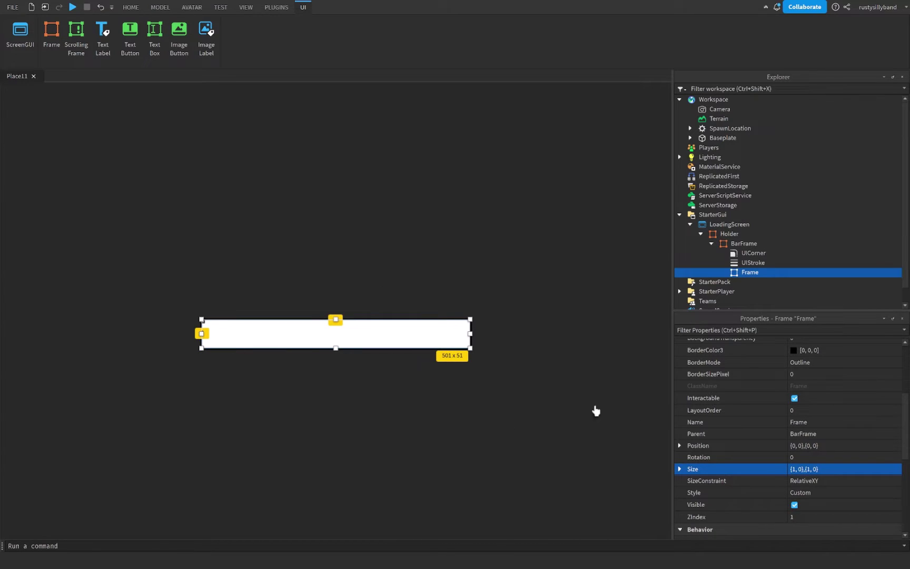
Pick bright green [13, 255, 0] as the new Frame's background colour
{"action": "scroll", "coordinate": [728, 401], "scroll_direction": "up", "scroll_amount": 2}
{"action": "left_click", "coordinate": [794, 396]}
{"action": "left_click_drag", "start_coordinate": [491, 175], "coordinate": [694, 185]}
{"action": "left_click", "coordinate": [685, 199]}
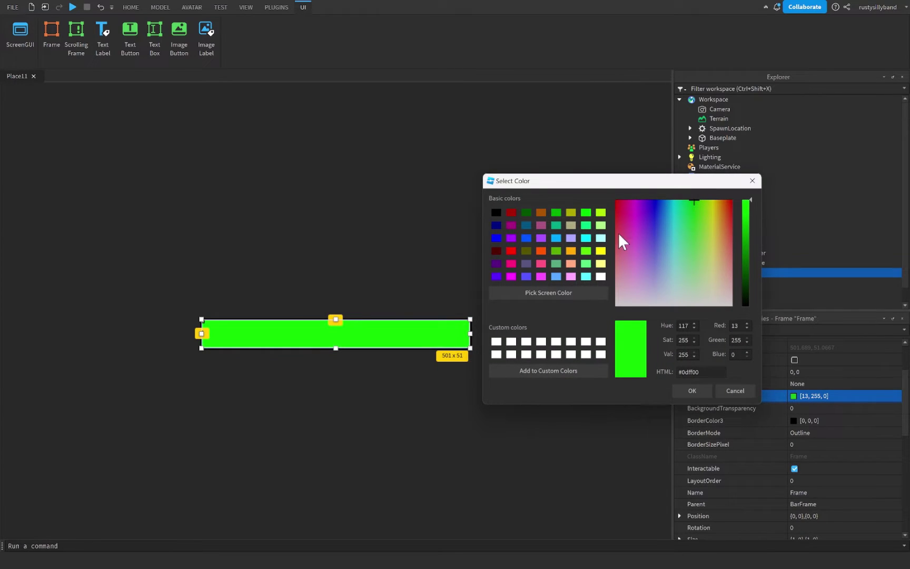
Confirm the green colour and narrow the green frame to about 411 x 51
{"action": "left_click", "coordinate": [692, 390]}
{"action": "left_click_drag", "start_coordinate": [470, 333], "coordinate": [424, 331]}
{"action": "left_click", "coordinate": [427, 362]}
{"action": "left_click", "coordinate": [458, 368]}
Rename the green frame to 'Bar'
{"action": "left_click", "coordinate": [737, 271]}
{"action": "key", "text": "F2"}
{"action": "type", "text": "Bar"}
{"action": "key", "text": "Return"}
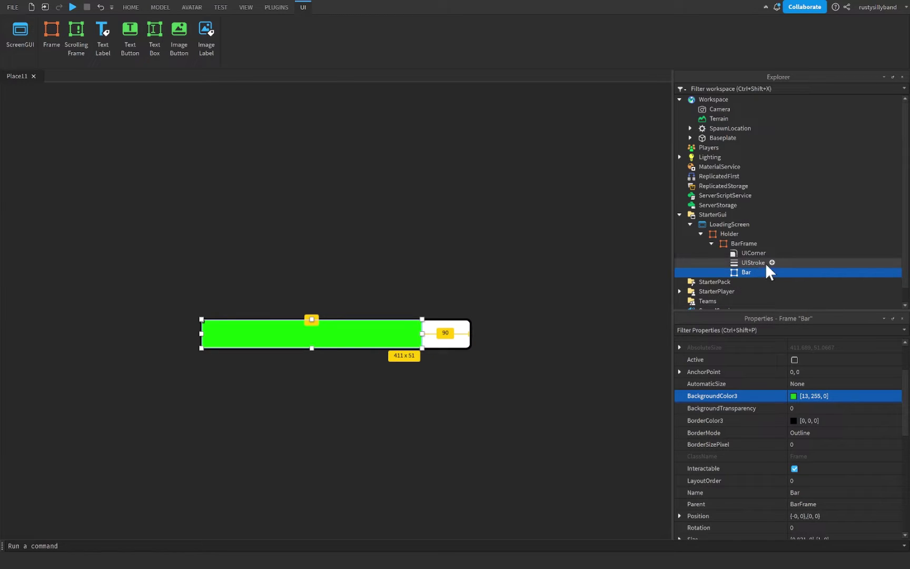
{"action": "scroll", "coordinate": [732, 263], "scroll_direction": "down", "scroll_amount": 1}
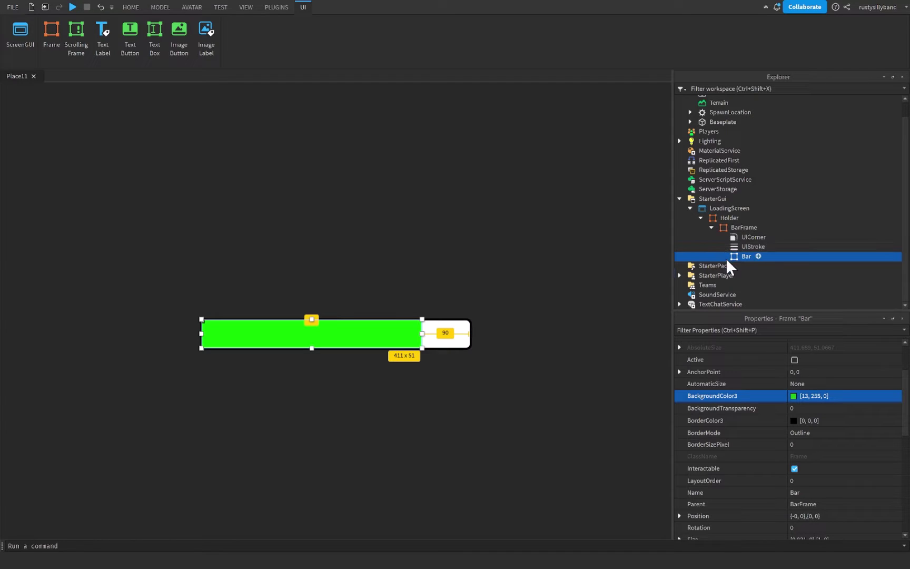
{"action": "left_click", "coordinate": [729, 226]}
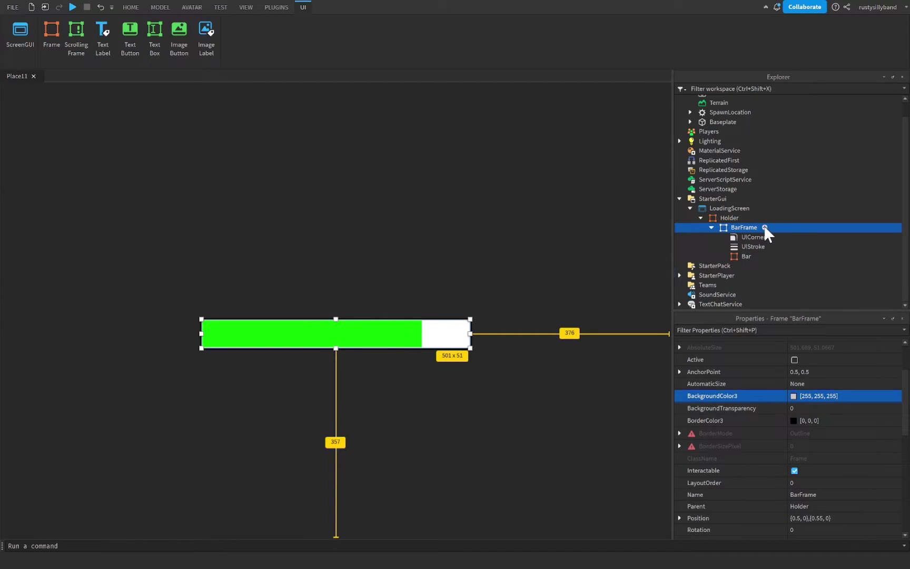
{"action": "left_click", "coordinate": [764, 227]}
Add a TextLabel to BarFrame with BackgroundTransparency 1 and AnchorPoint 0.5, 0.5
{"action": "left_click", "coordinate": [701, 267]}
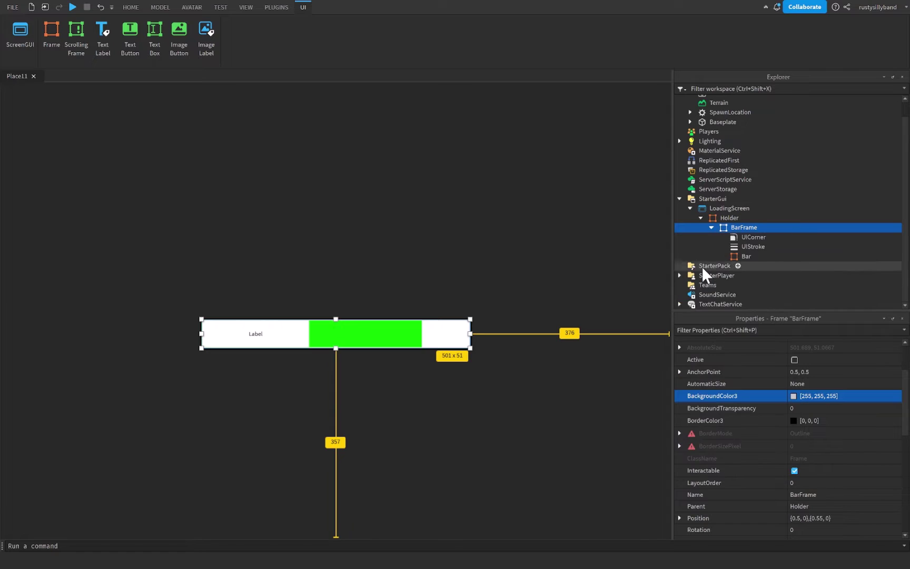
{"action": "left_click", "coordinate": [814, 408]}
{"action": "type", "text": "1"}
{"action": "key", "text": "Return"}
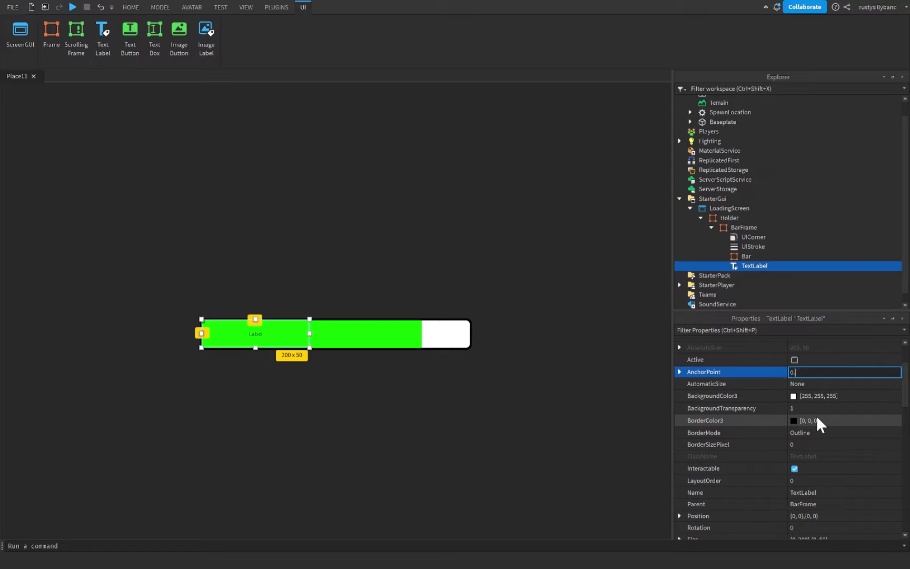
{"action": "type", "text": "0.5,0.5"}
{"action": "key", "text": "Return"}
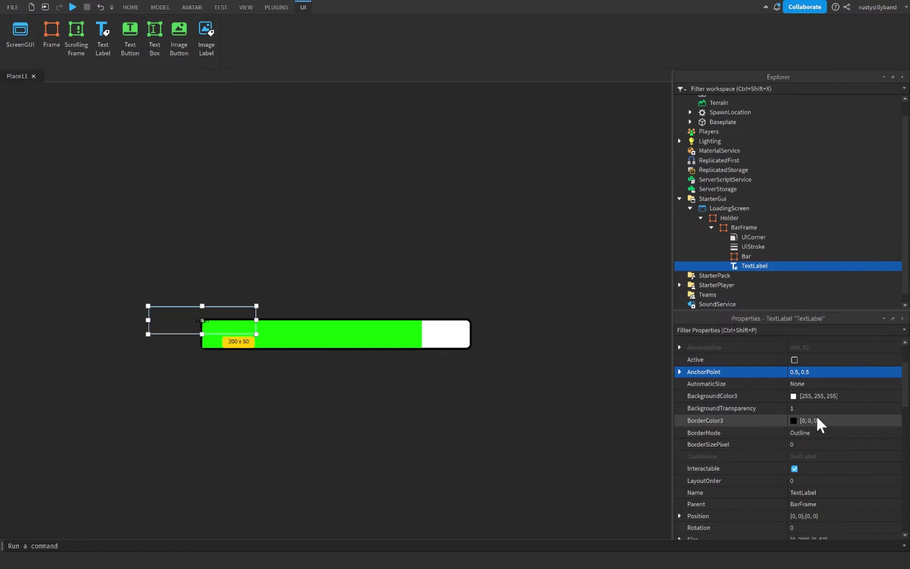
Center the label at {0.5, 0},{0.5, 0} and size it {0.1, 0},{0.8, 0}
{"action": "scroll", "coordinate": [819, 423], "scroll_direction": "down", "scroll_amount": 3}
{"action": "left_click", "coordinate": [813, 446]}
{"action": "type", "text": "0.5,0,0,"}
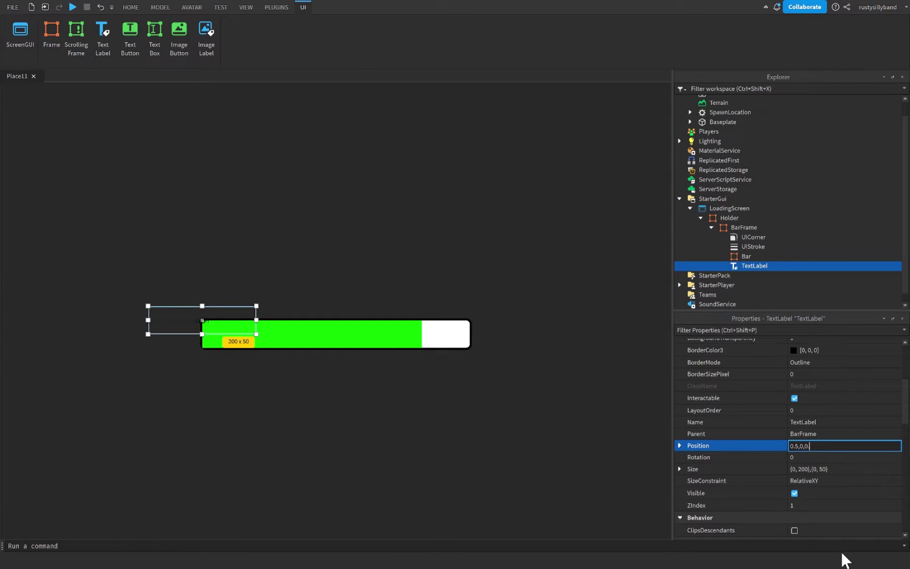
{"action": "key", "text": "Return"}
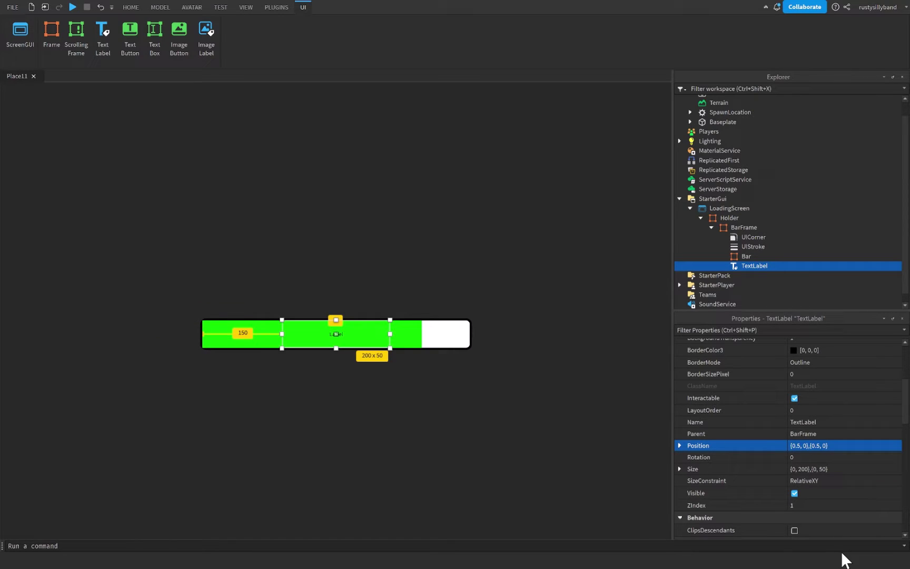
{"action": "left_click", "coordinate": [810, 470]}
{"action": "type", "text": "0.1,0"}
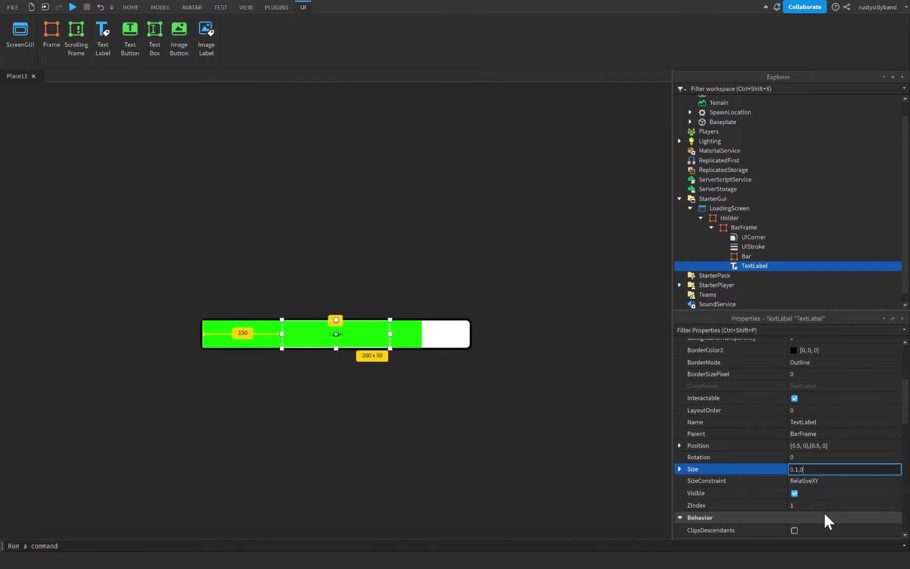
{"action": "type", "text": ",0,0.8"}
{"action": "key", "text": "Return"}
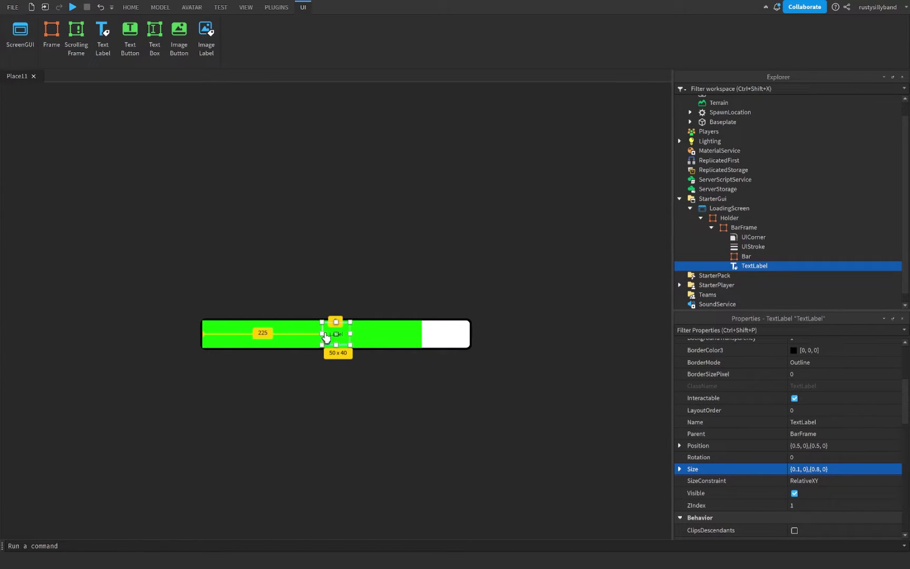
Turn on TextScaled for the label
{"action": "scroll", "coordinate": [754, 474], "scroll_direction": "down", "scroll_amount": 10}
{"action": "scroll", "coordinate": [790, 453], "scroll_direction": "down", "scroll_amount": 2}
{"action": "left_click", "coordinate": [794, 471]}
Set the label's font to Fredoka One and its text colour to white
{"action": "scroll", "coordinate": [761, 443], "scroll_direction": "up", "scroll_amount": 4}
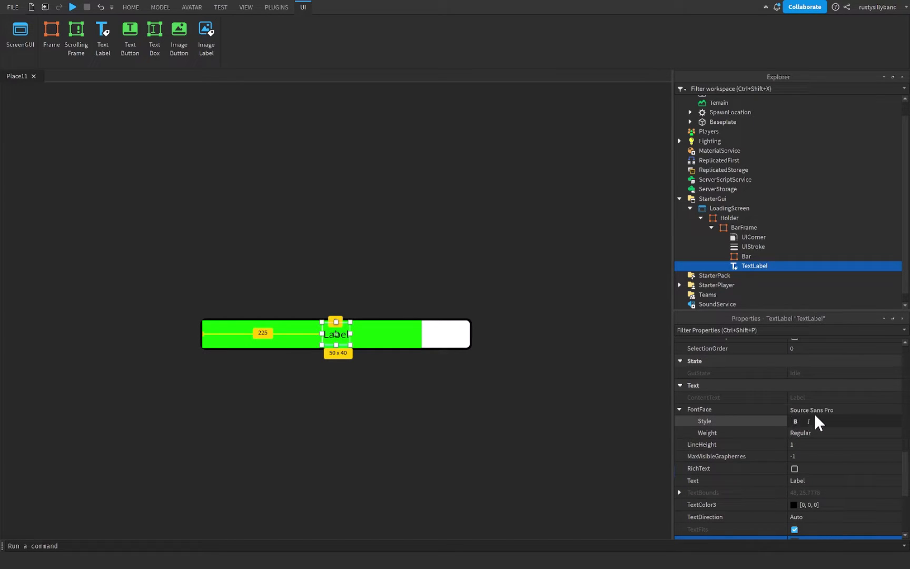
{"action": "left_click", "coordinate": [793, 410]}
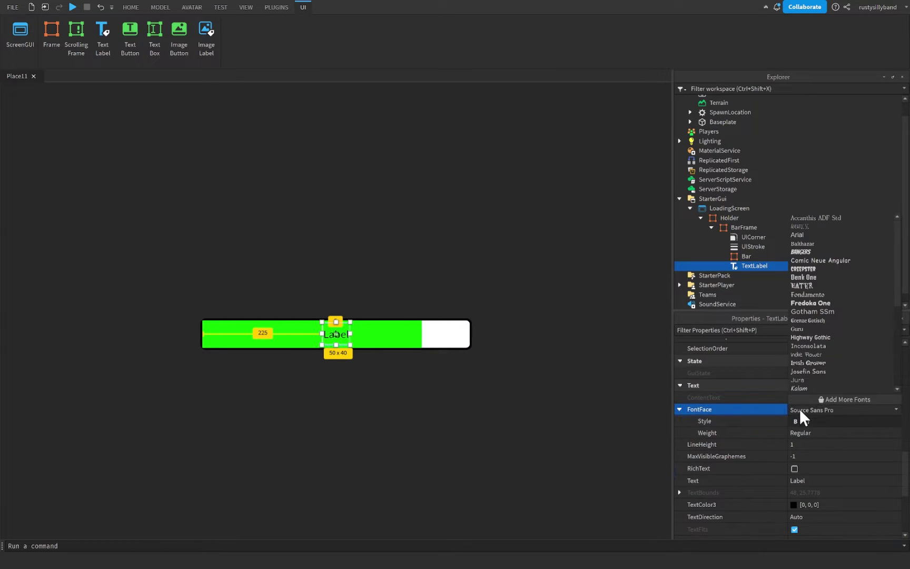
{"action": "left_click", "coordinate": [810, 302]}
{"action": "left_click", "coordinate": [794, 506]}
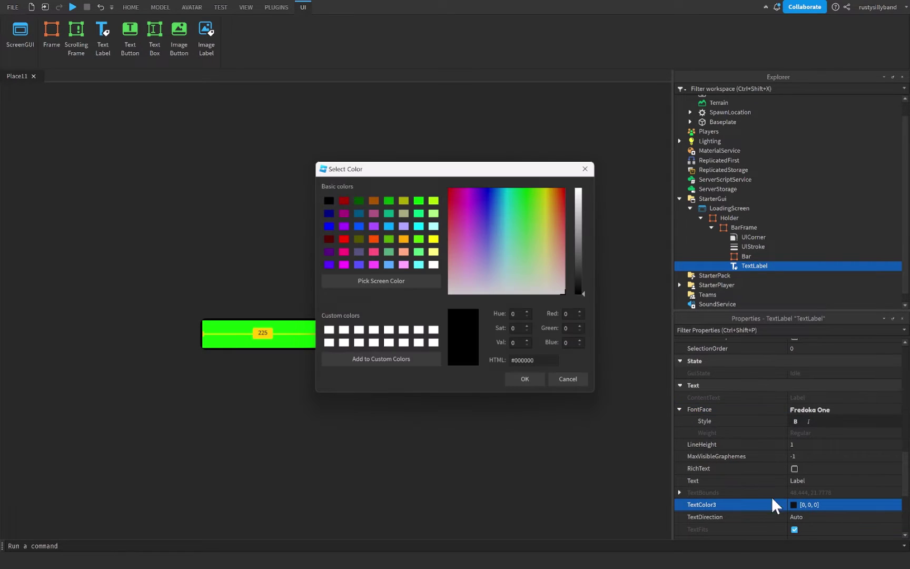
{"action": "left_click_drag", "start_coordinate": [582, 211], "coordinate": [582, 185]}
{"action": "left_click", "coordinate": [524, 379]}
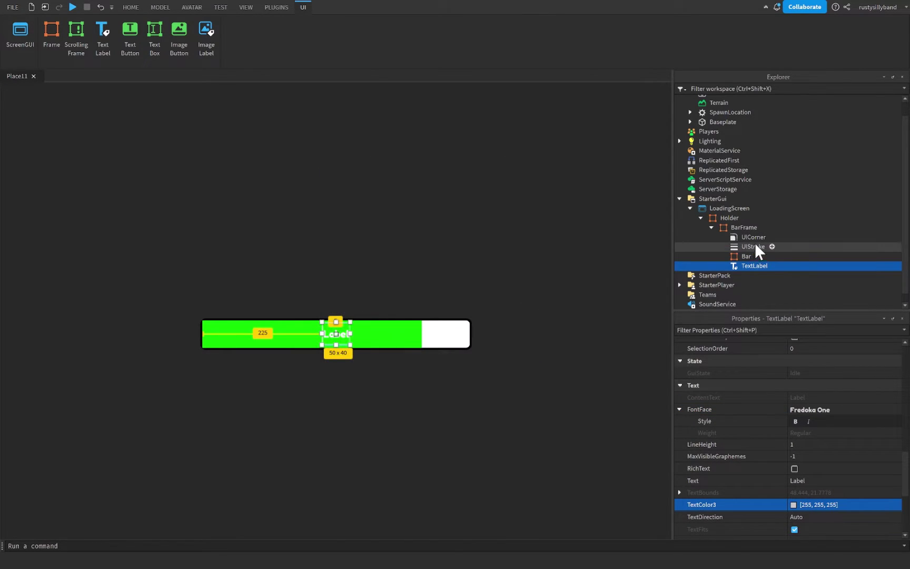
Copy BarFrame's UIStroke onto the TextLabel and set its thickness to 3
{"action": "left_click", "coordinate": [718, 246]}
{"action": "key", "text": "ctrl+d"}
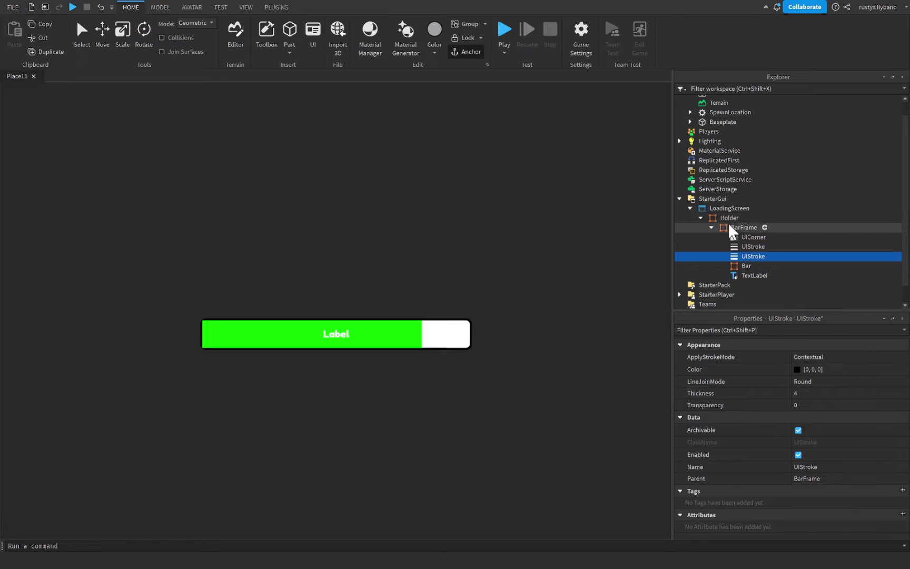
{"action": "left_click_drag", "start_coordinate": [745, 257], "coordinate": [749, 283]}
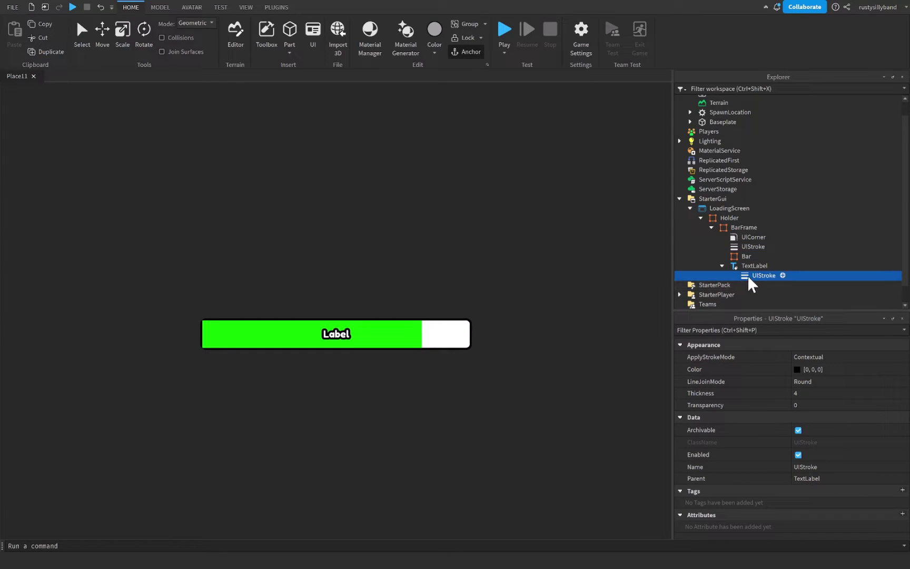
{"action": "left_click", "coordinate": [811, 395]}
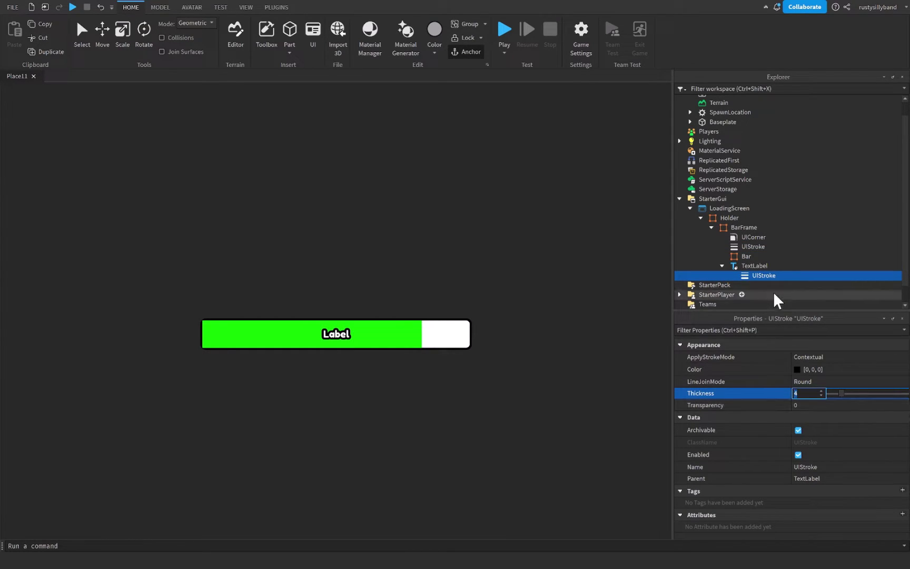
{"action": "type", "text": "3"}
{"action": "key", "text": "Return"}
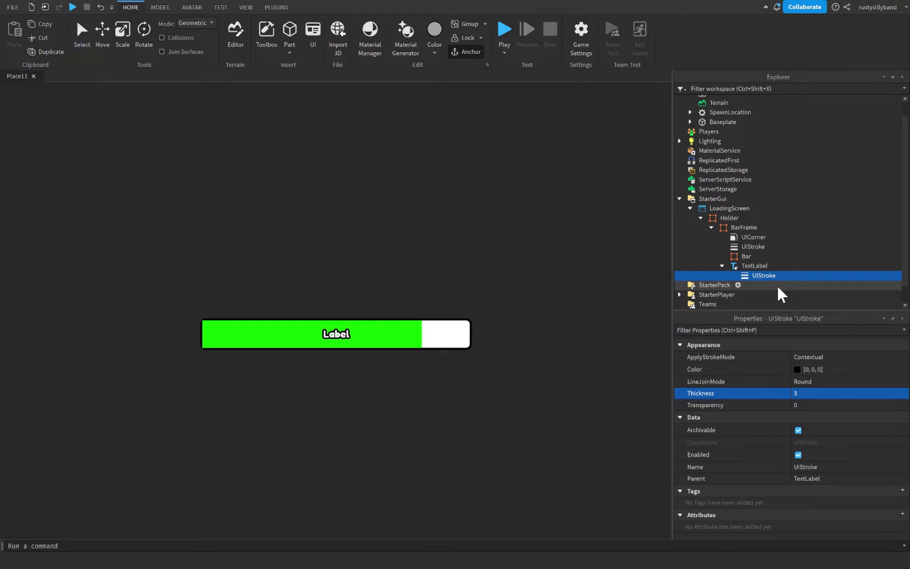
Keep the label text as 80% and rename the TextLabel to Percentage
{"action": "left_click", "coordinate": [774, 266]}
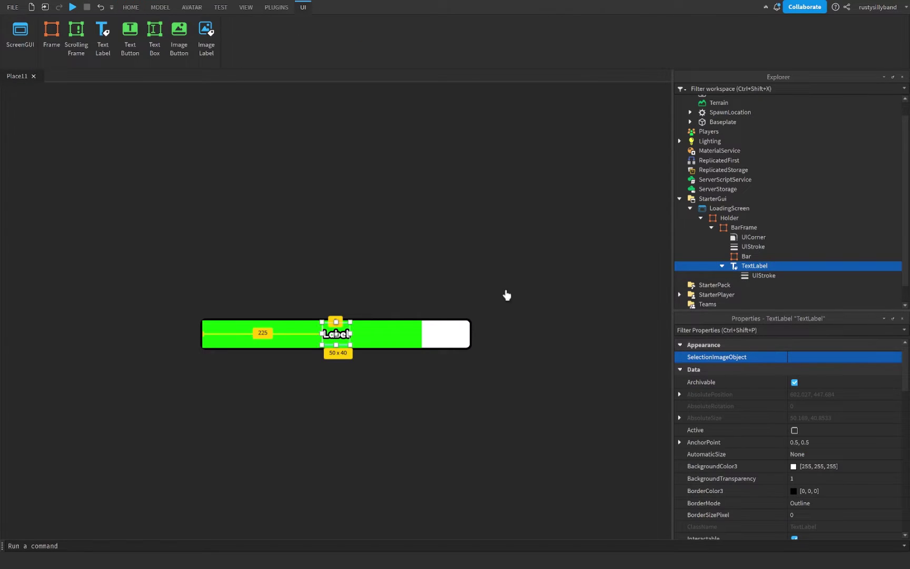
{"action": "scroll", "coordinate": [752, 463], "scroll_direction": "down", "scroll_amount": 12}
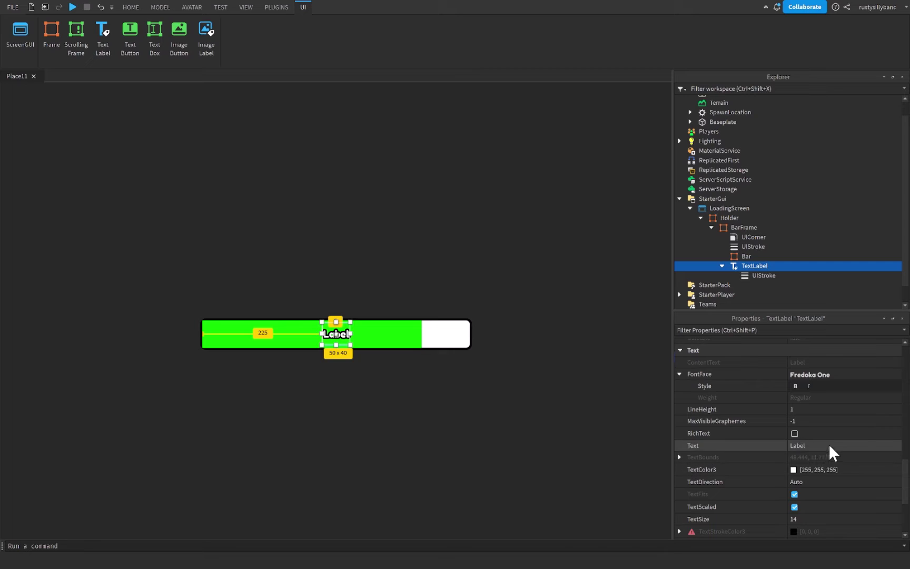
{"action": "left_click", "coordinate": [830, 447]}
{"action": "key", "text": "Return"}
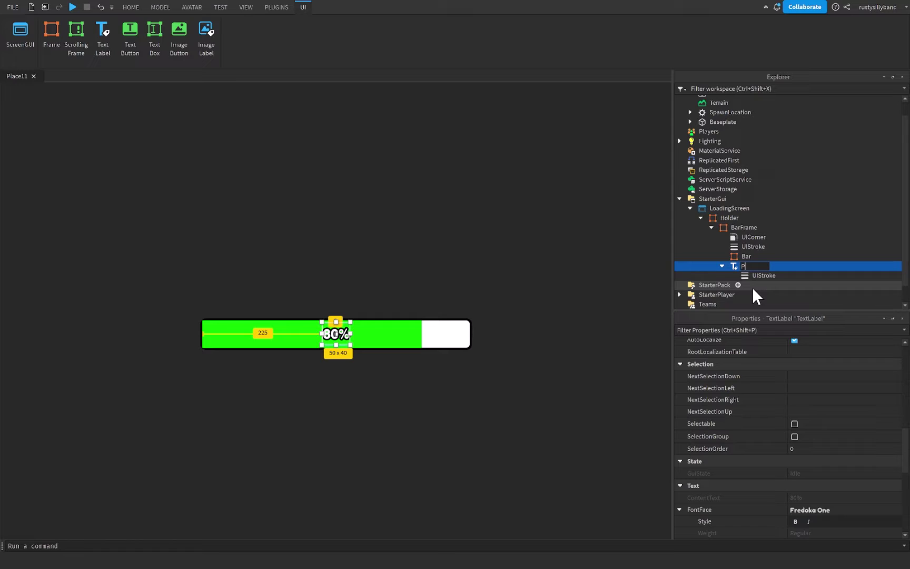
{"action": "type", "text": "Percentage"}
{"action": "key", "text": "Return"}
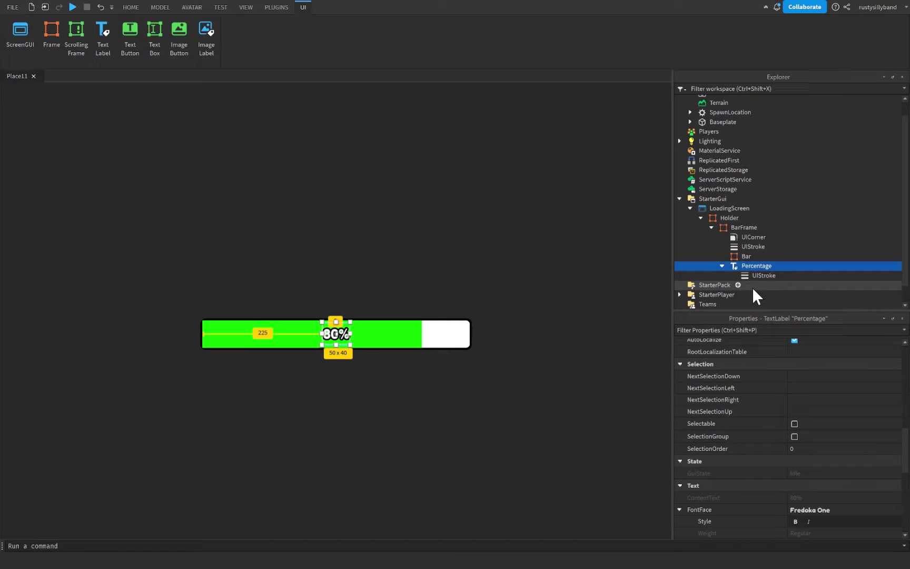
{"action": "left_click", "coordinate": [477, 234]}
Duplicate the Percentage label above the bar and make it read 'Assets Loaded: 0/100'
{"action": "left_click", "coordinate": [443, 343]}
{"action": "left_click", "coordinate": [382, 252]}
{"action": "left_click", "coordinate": [336, 333]}
{"action": "key", "text": "ctrl+d"}
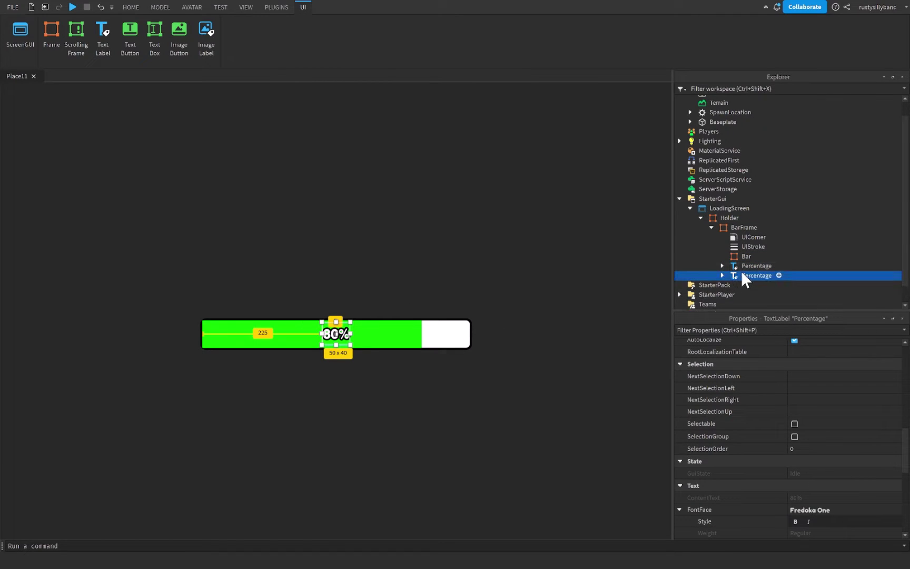
{"action": "left_click_drag", "start_coordinate": [331, 332], "coordinate": [335, 309]}
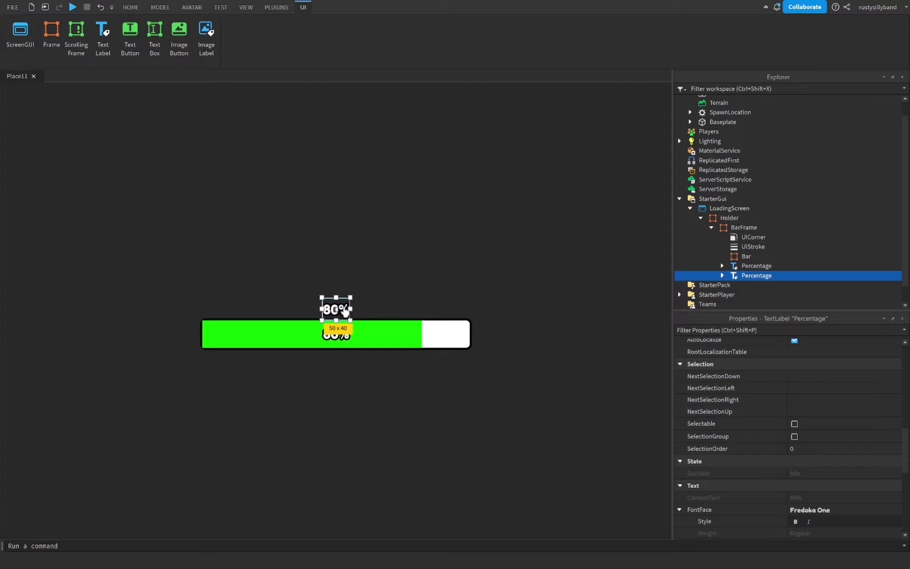
{"action": "double_click", "coordinate": [337, 308]}
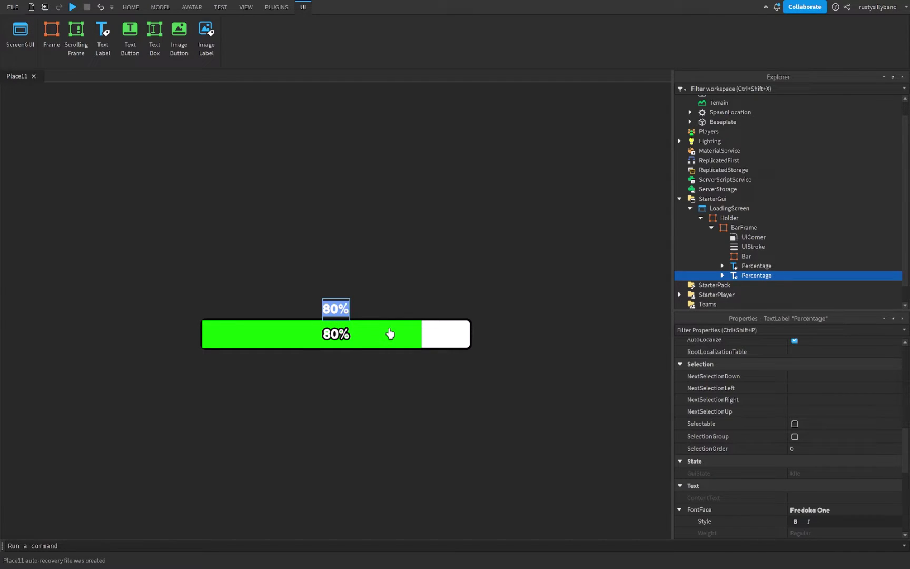
{"action": "type", "text": "Assets Loaded: 0/100"}
{"action": "key", "text": "Return"}
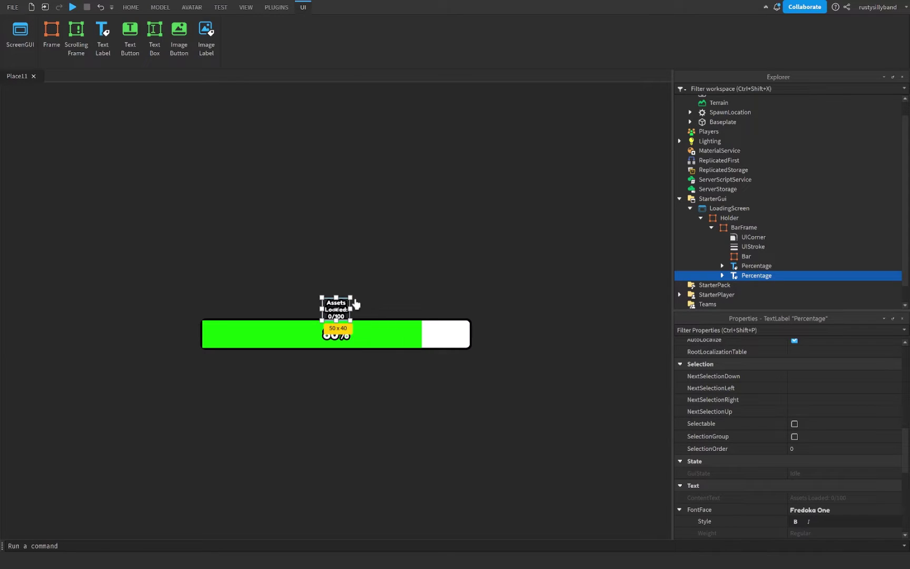
Widen the copied label so its text fits one line, and rename it Assets
{"action": "left_click_drag", "start_coordinate": [352, 309], "coordinate": [396, 306]}
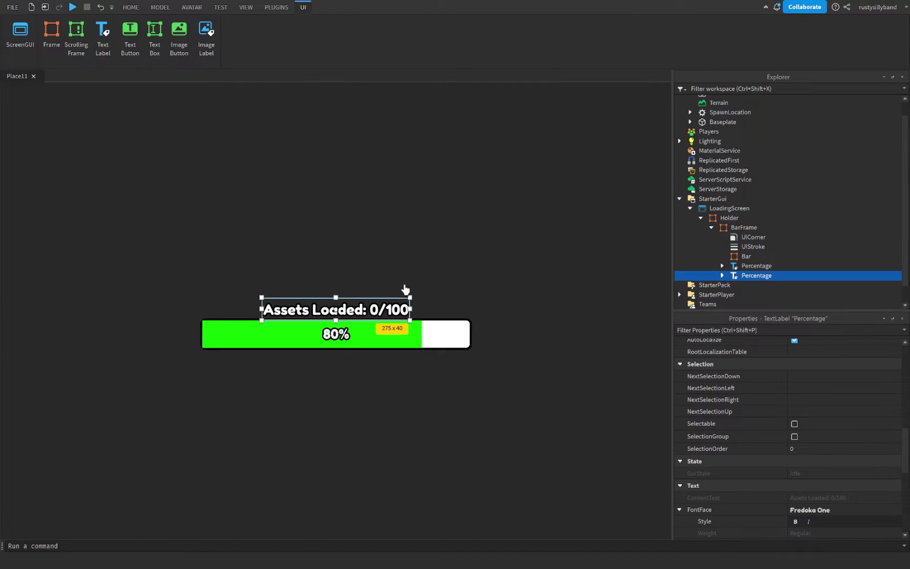
{"action": "double_click", "coordinate": [748, 276]}
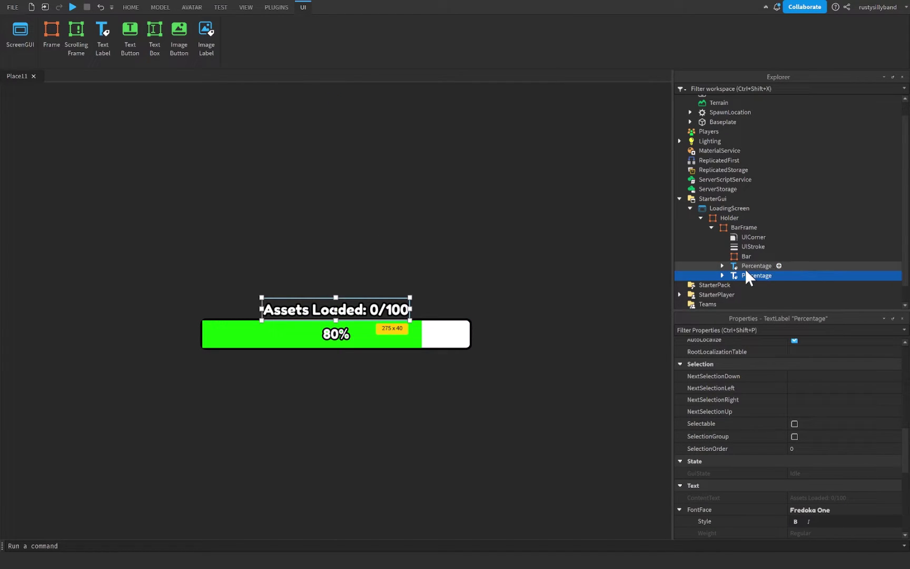
{"action": "type", "text": "Assets"}
{"action": "key", "text": "Return"}
{"action": "left_click", "coordinate": [152, 270]}
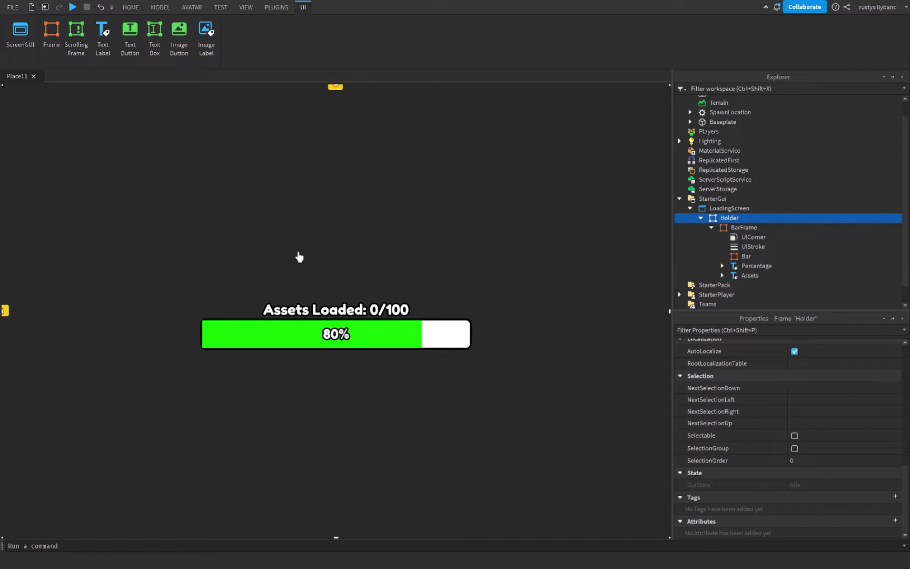
Duplicate the Assets label into Holder, then resize it and place it below the bar
{"action": "left_click", "coordinate": [291, 311]}
{"action": "left_click", "coordinate": [494, 267]}
{"action": "left_click", "coordinate": [750, 275]}
{"action": "key", "text": "ctrl+d"}
{"action": "left_click_drag", "start_coordinate": [750, 271], "coordinate": [746, 228]}
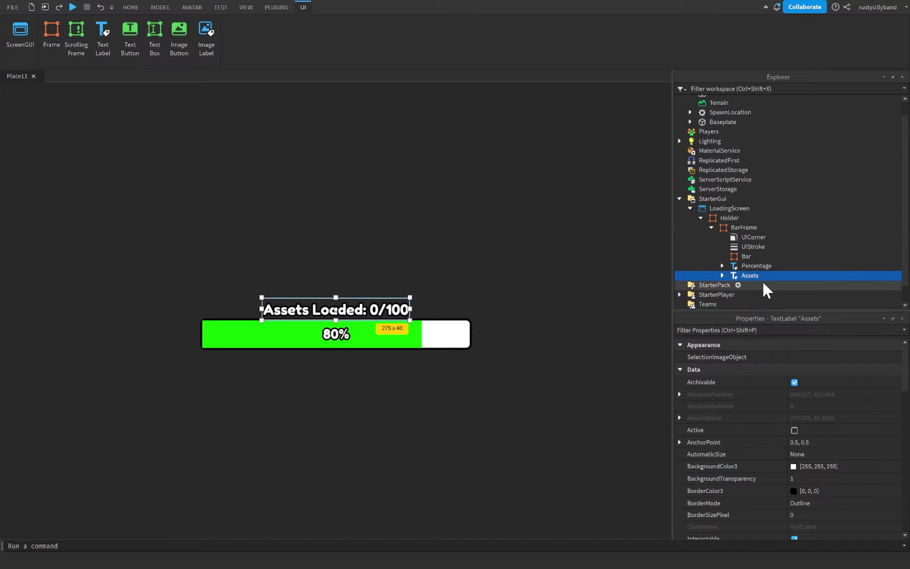
{"action": "key", "text": "ctrl+d"}
{"action": "left_click_drag", "start_coordinate": [748, 266], "coordinate": [738, 216]}
{"action": "left_click_drag", "start_coordinate": [336, 89], "coordinate": [342, 218]}
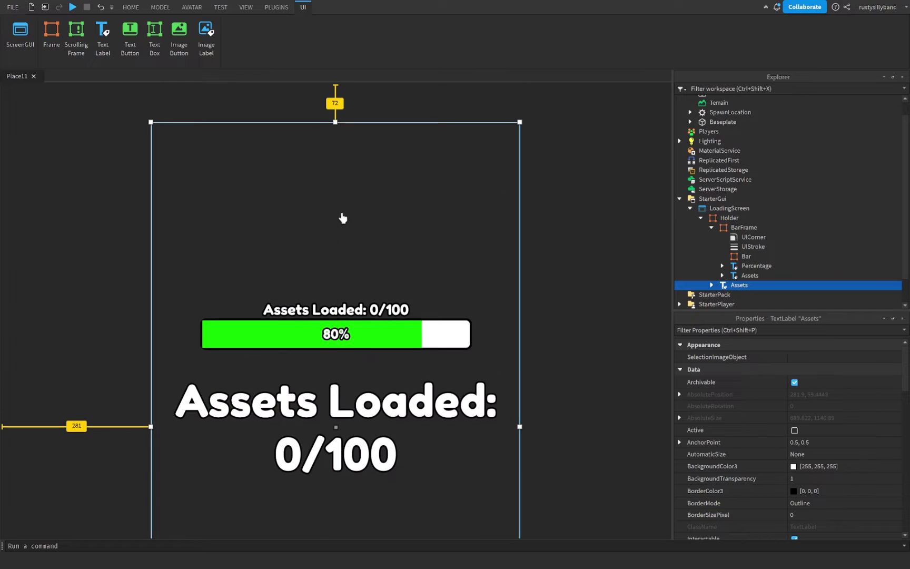
{"action": "left_click_drag", "start_coordinate": [335, 121], "coordinate": [312, 465]}
{"action": "left_click_drag", "start_coordinate": [392, 474], "coordinate": [398, 431]}
Change the copied label's text to a 'Subscribe to' message naming the creator's channel
{"action": "double_click", "coordinate": [398, 431]}
{"action": "type", "text": "Don't forget to like the game"}
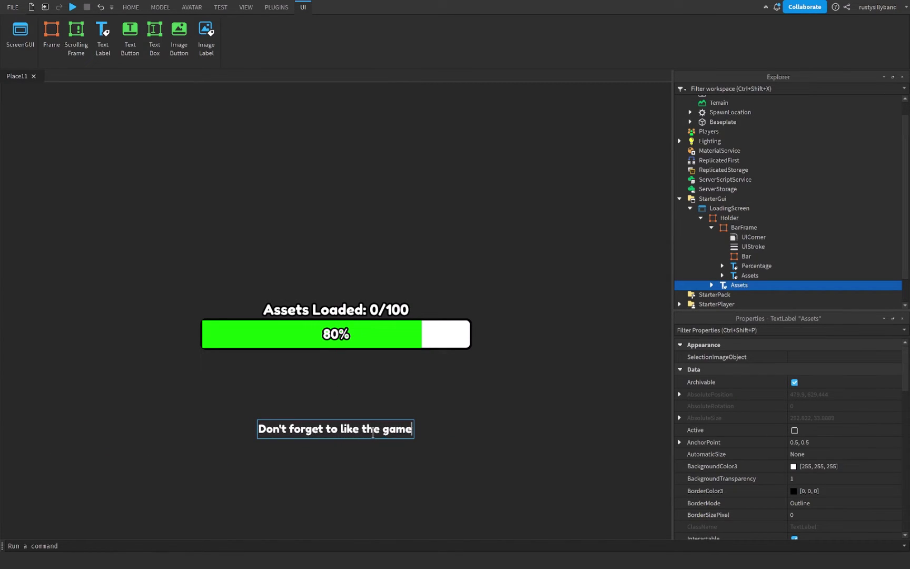
{"action": "type", "text": "!"}
{"action": "key", "text": "Return"}
{"action": "left_click_drag", "start_coordinate": [414, 429], "coordinate": [468, 430]}
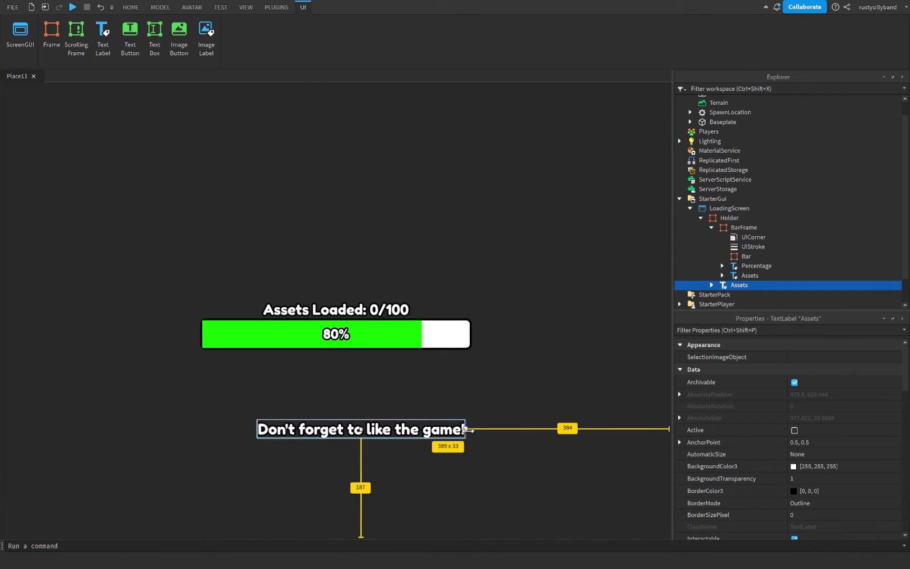
{"action": "key", "text": "ctrl+z"}
{"action": "type", "text": "Subscribe to r"}
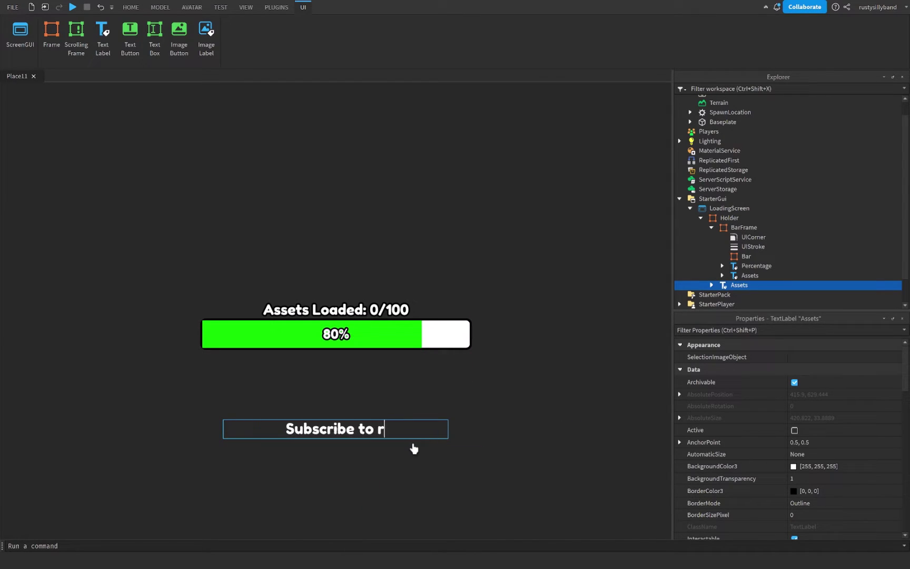
{"action": "key", "text": "BackSpace"}
{"action": "type", "text": "Rustysillyband!"}
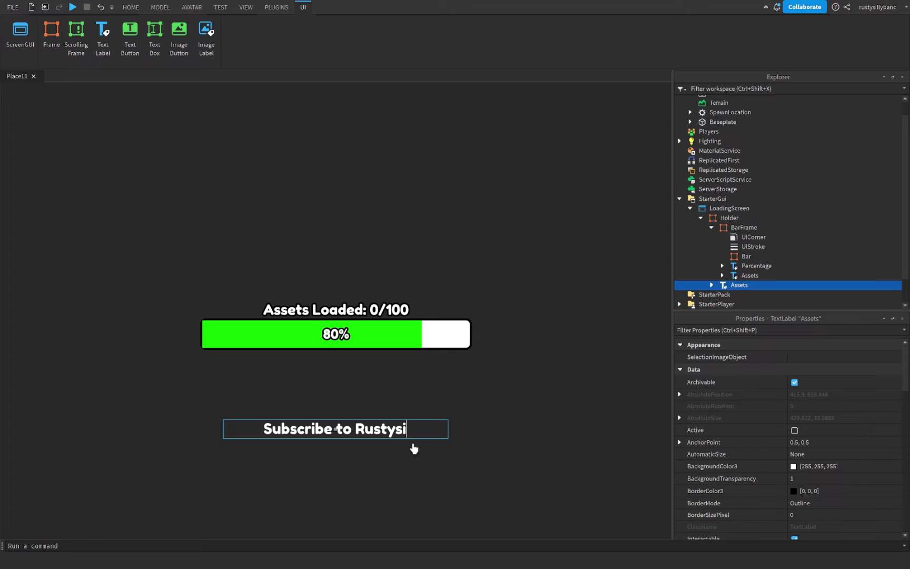
{"action": "key", "text": "Return"}
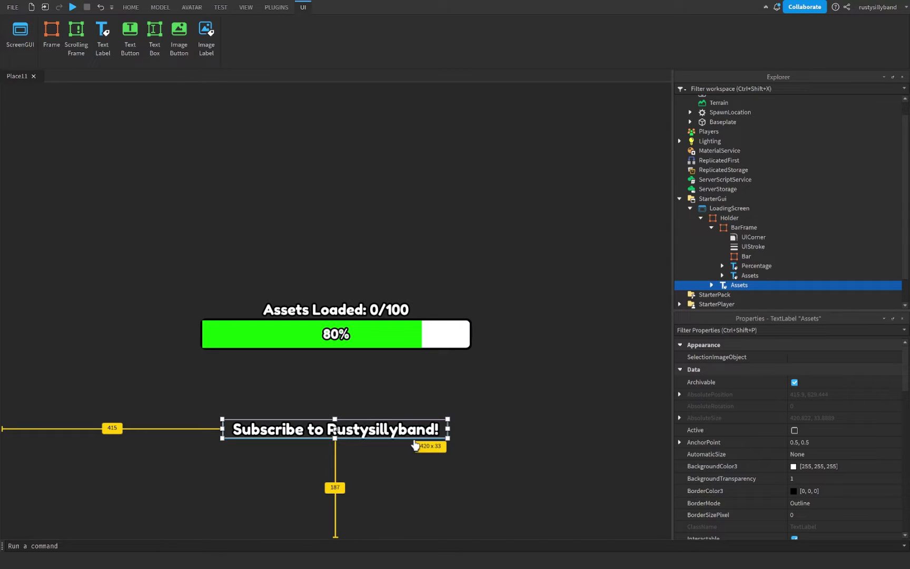
{"action": "left_click", "coordinate": [472, 370]}
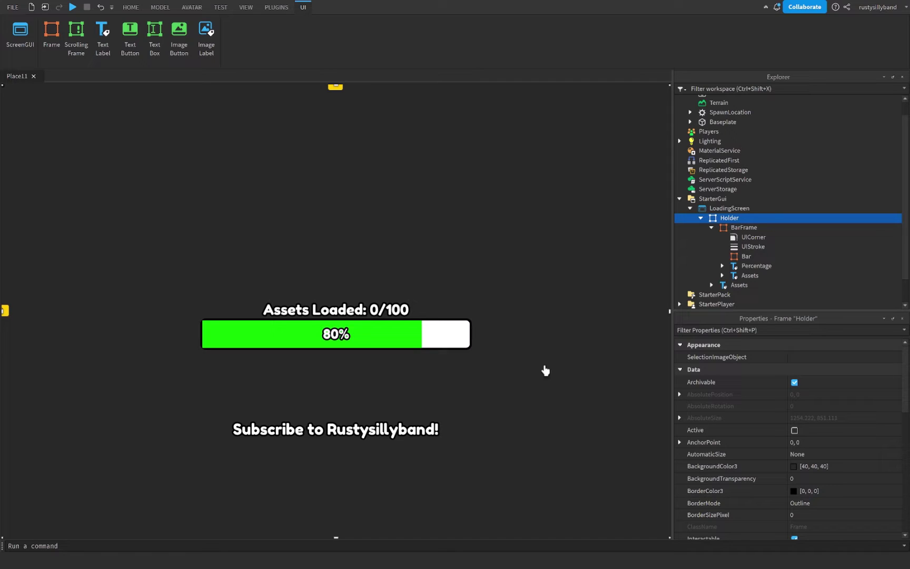
Rename the lower label Tip, collapse BarFrame and Holder, and select LoadingScreen
{"action": "left_click", "coordinate": [736, 286]}
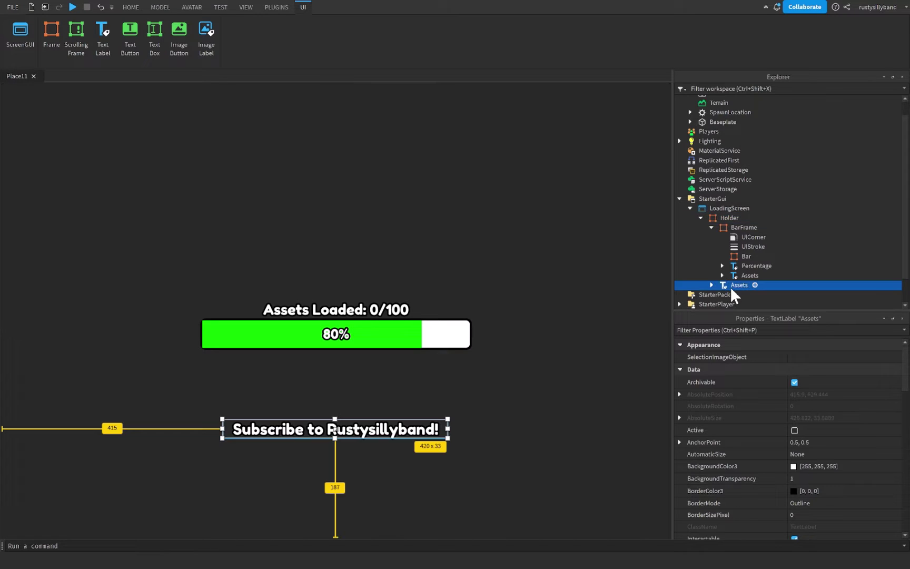
{"action": "left_click", "coordinate": [737, 285]}
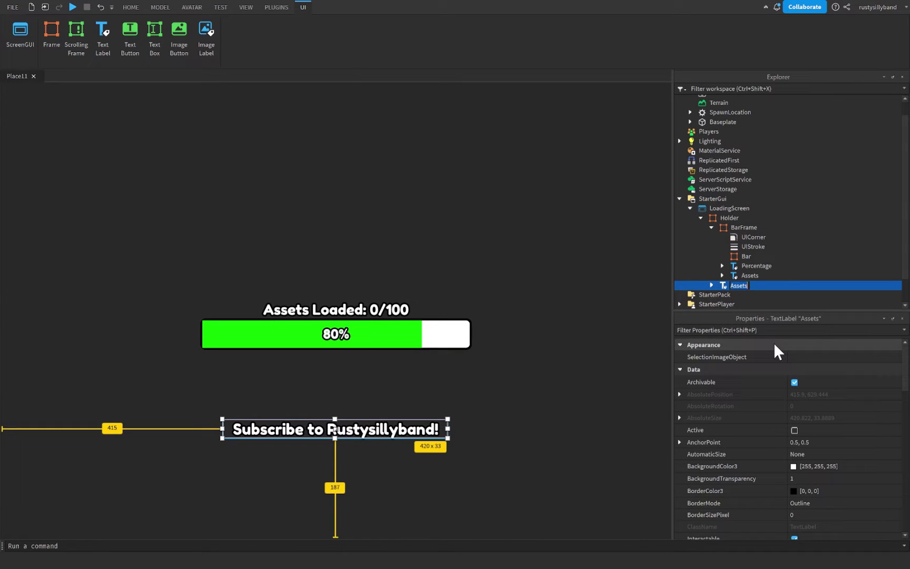
{"action": "type", "text": "Tio"}
{"action": "key", "text": "BackSpace"}
{"action": "type", "text": "p"}
{"action": "key", "text": "Return"}
{"action": "left_click", "coordinate": [712, 227]}
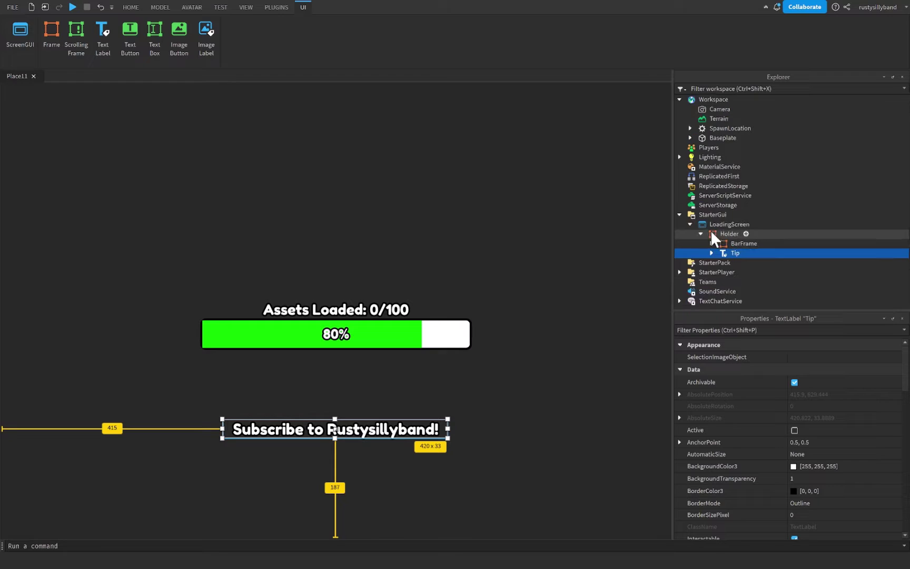
{"action": "left_click", "coordinate": [701, 233]}
{"action": "left_click", "coordinate": [699, 226]}
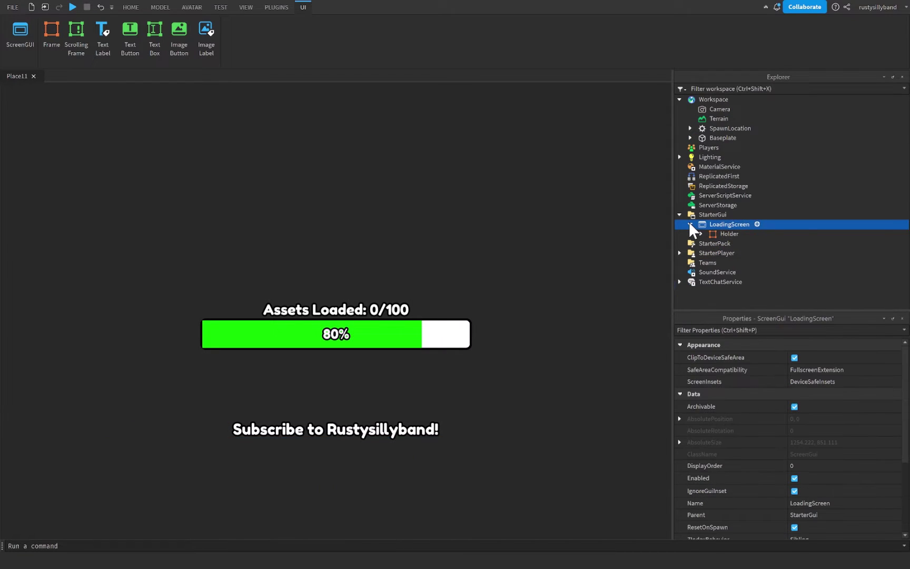
Insert a LocalScript into LoadingScreen from the Explorer's insert list
{"action": "left_click", "coordinate": [758, 224]}
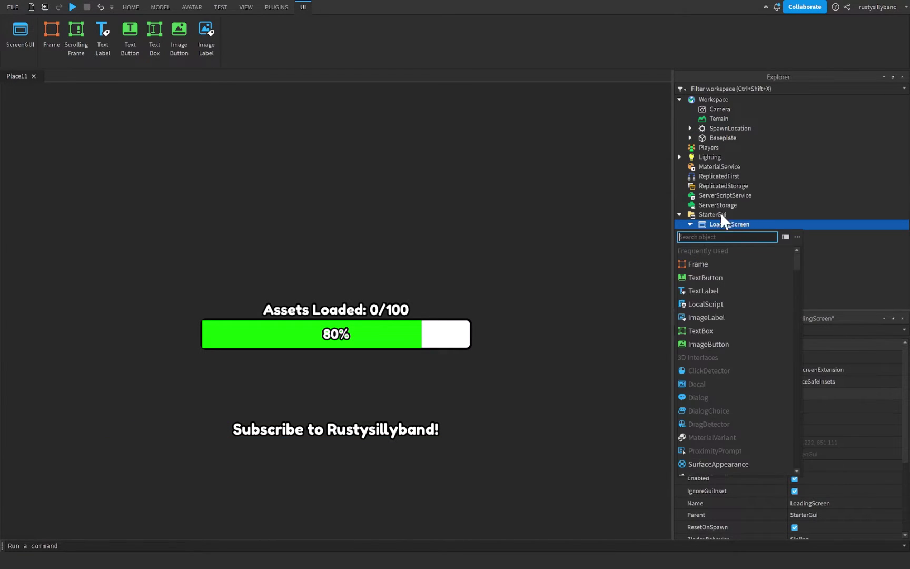
{"action": "left_click", "coordinate": [730, 306]}
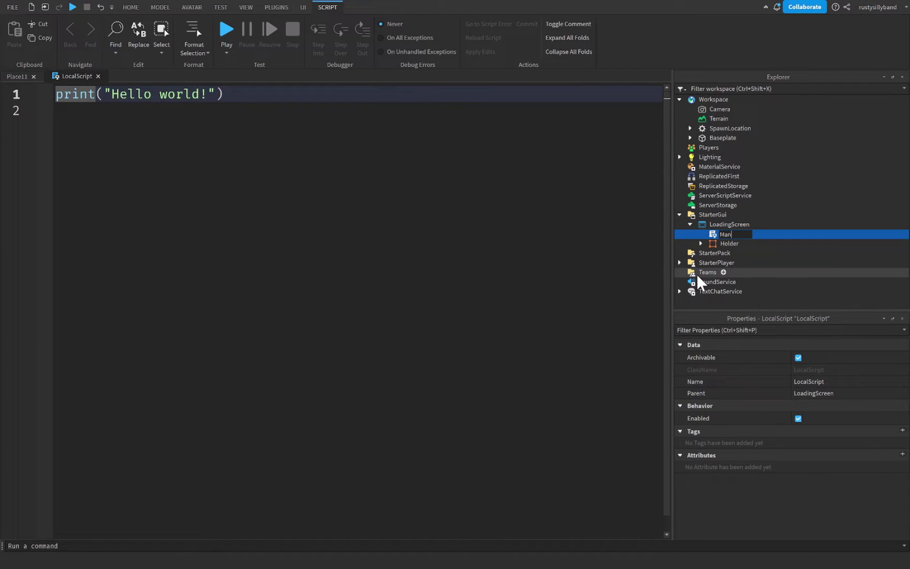
Rename the script Manager and replace its code with --{{ SERVICES }}-- and local ContentProvider = game:GetService("ContentProvider")
{"action": "type", "text": "Manager"}
{"action": "key", "text": "Return"}
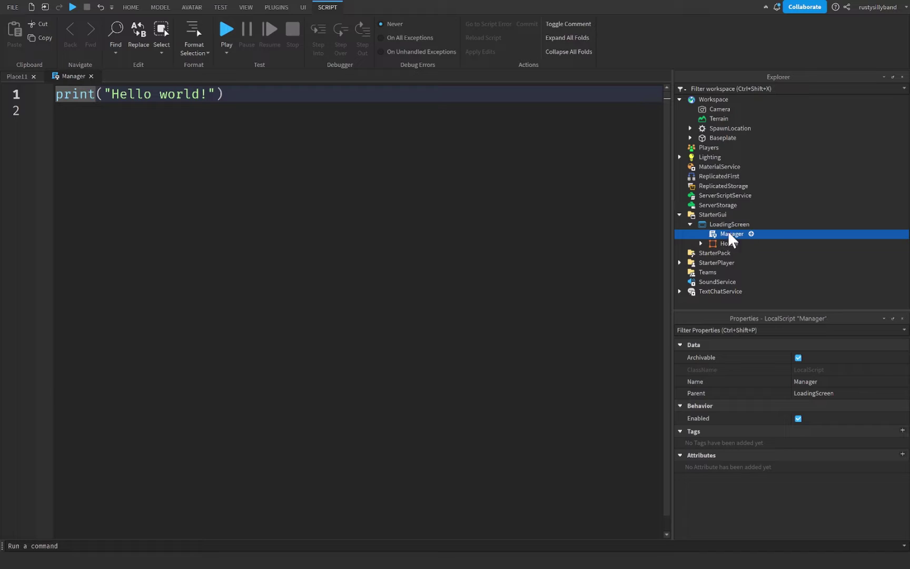
{"action": "key", "text": "ctrl+a"}
{"action": "type", "text": "--"}
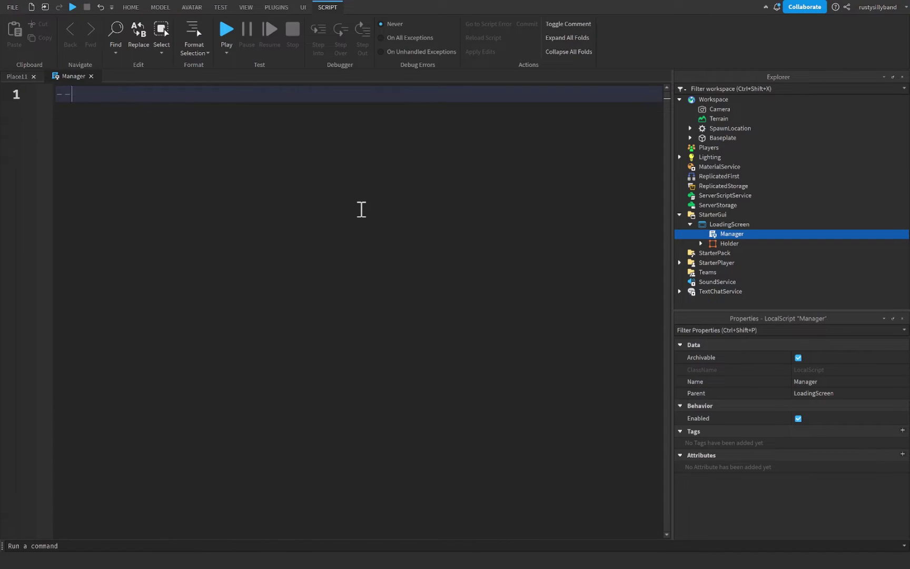
{"action": "type", "text": "{{ SERVICES }}--"}
{"action": "key", "text": "Return"}
{"action": "type", "text": "local "}
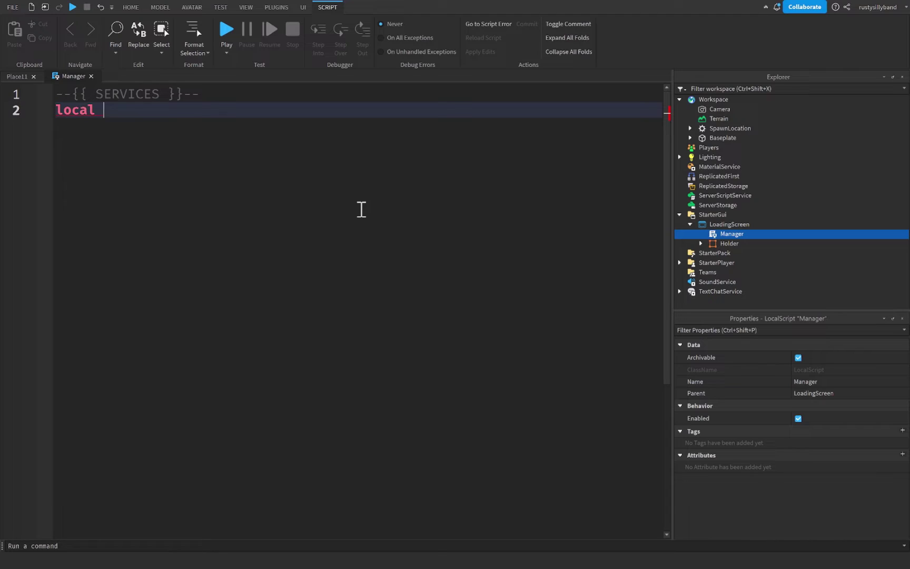
{"action": "type", "text": "ContentProvider"}
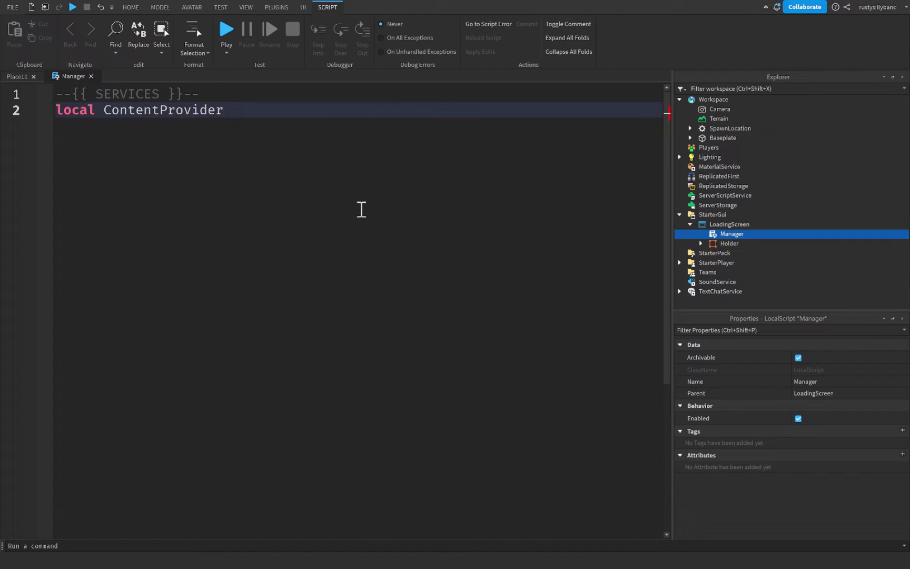
{"action": "type", "text": " = game:"}
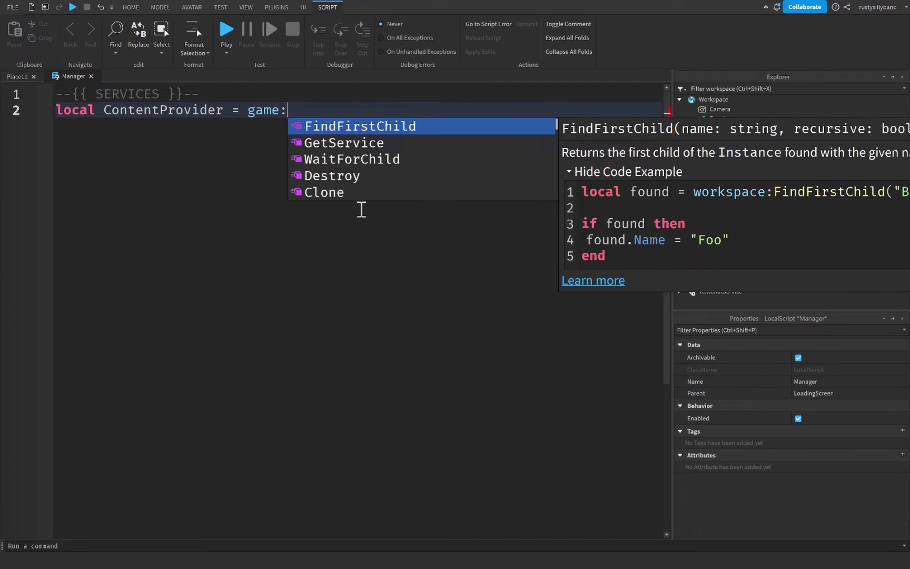
{"action": "type", "text": "GetService(\"conten"}
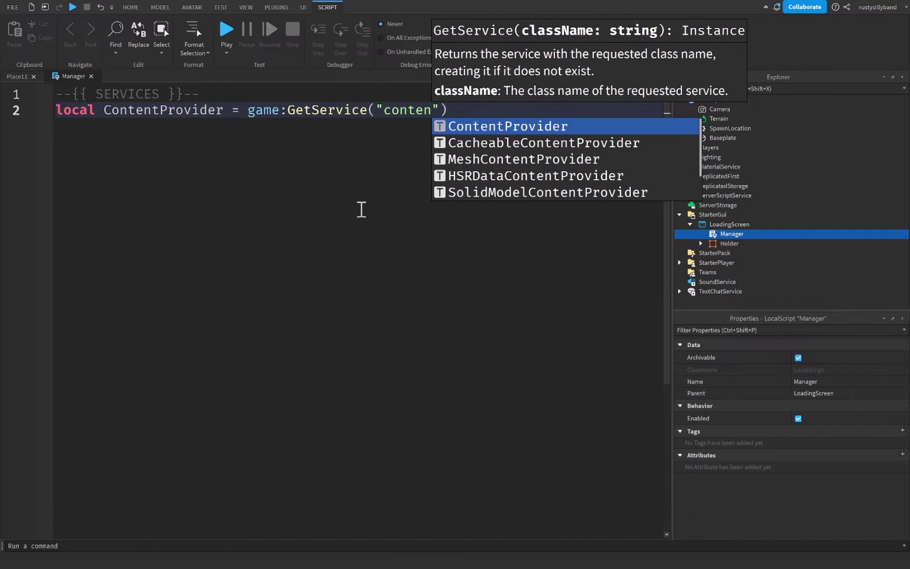
{"action": "key", "text": "Tab"}
{"action": "key", "text": "End"}
{"action": "key", "text": "Return"}
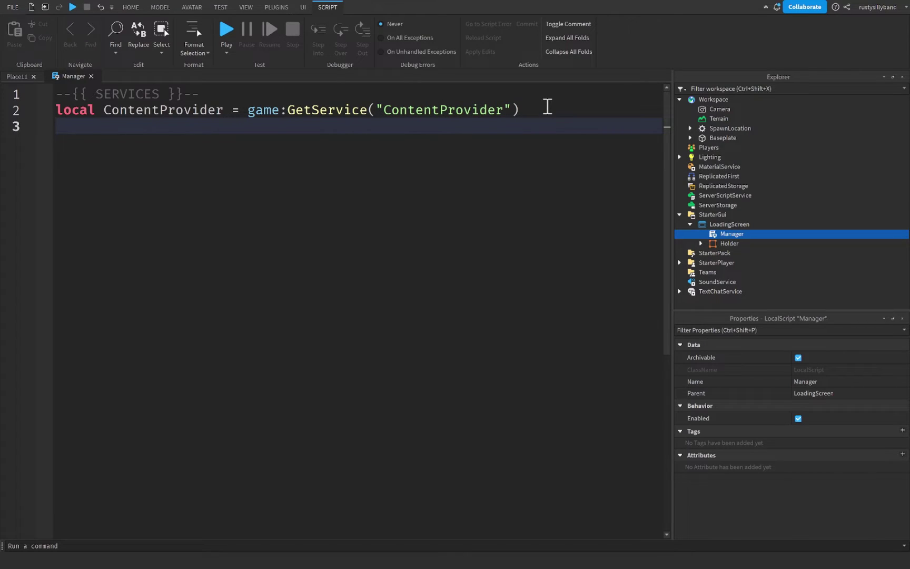
{"action": "left_click", "coordinate": [547, 107]}
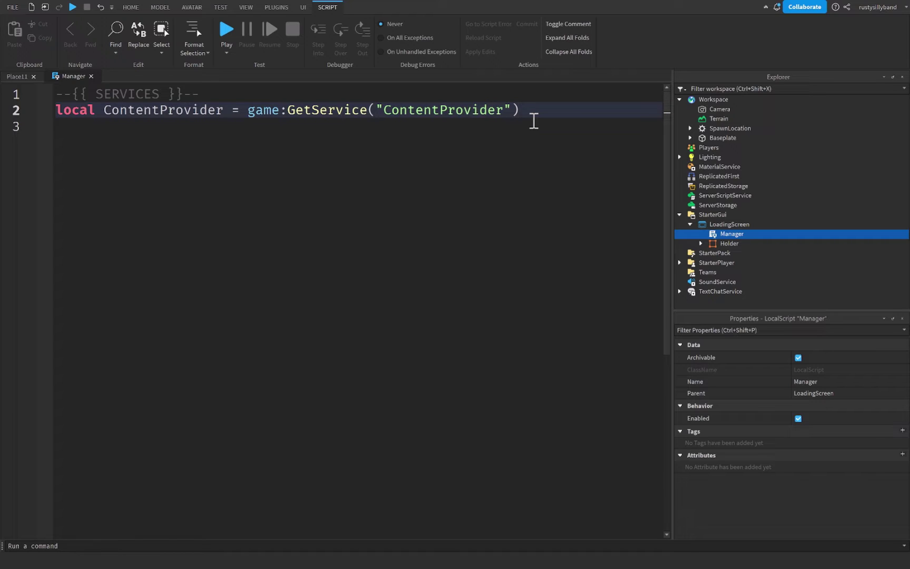
Add a --{{ VARIABLES }}-- section with local holder = script.Parent.Holder and local assets = game.Workspace:GetDescendants()
{"action": "key", "text": "Return"}
{"action": "key", "text": "Return"}
{"action": "type", "text": "--{{ VAR"}
{"action": "type", "text": "IABLES }}--"}
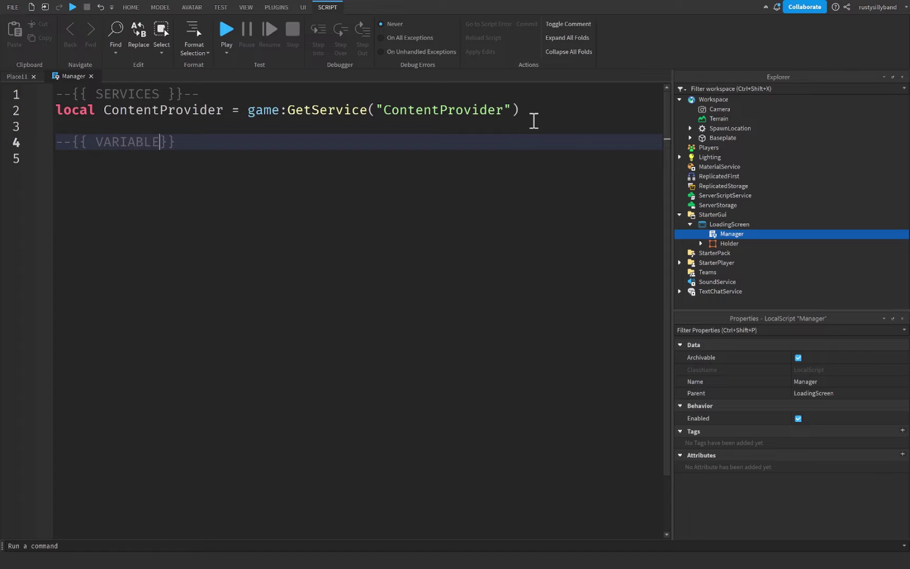
{"action": "key", "text": "Return"}
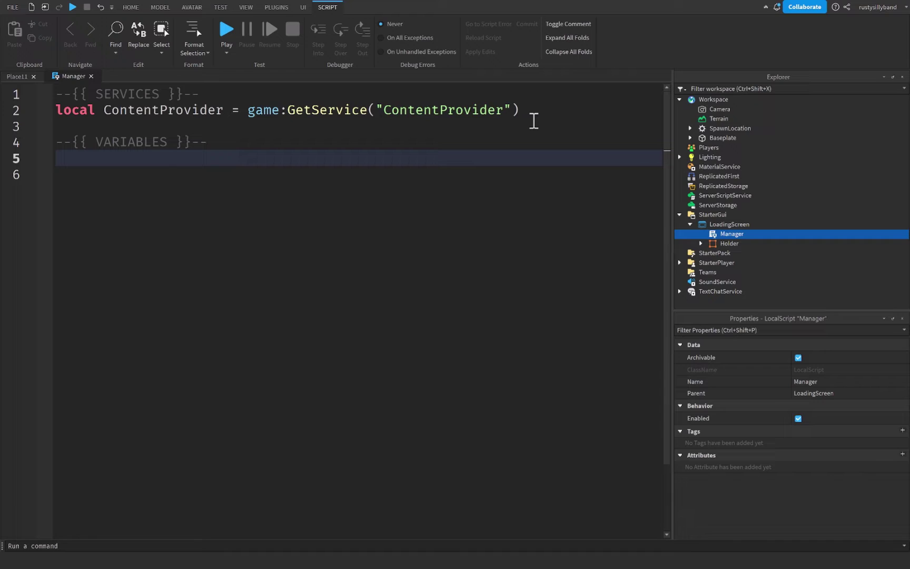
{"action": "type", "text": "local holder = script.Parent.Holder"}
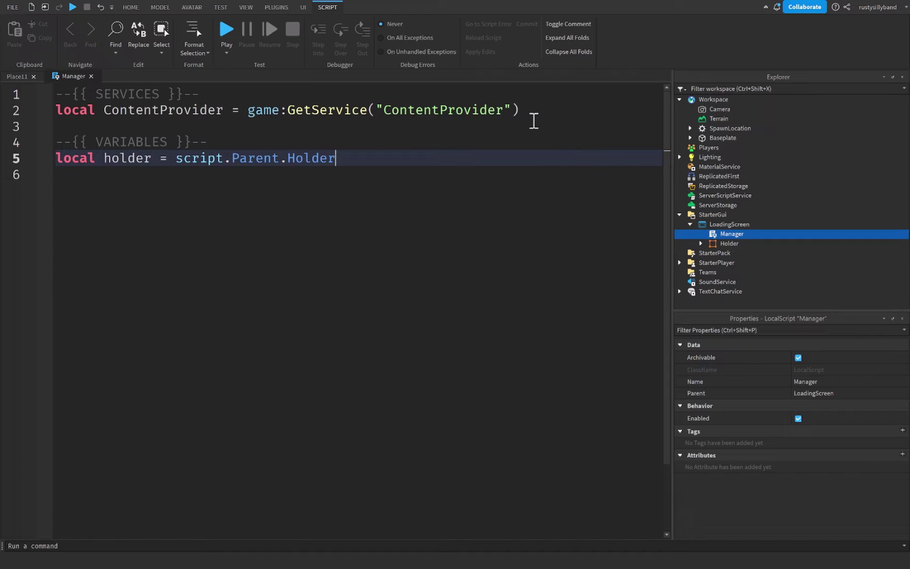
{"action": "key", "text": "Return"}
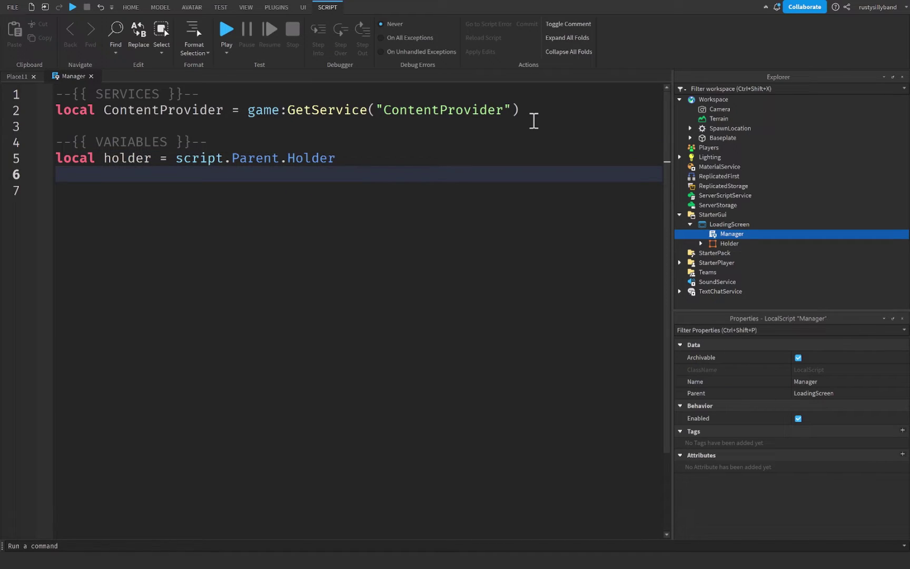
{"action": "key", "text": "Return"}
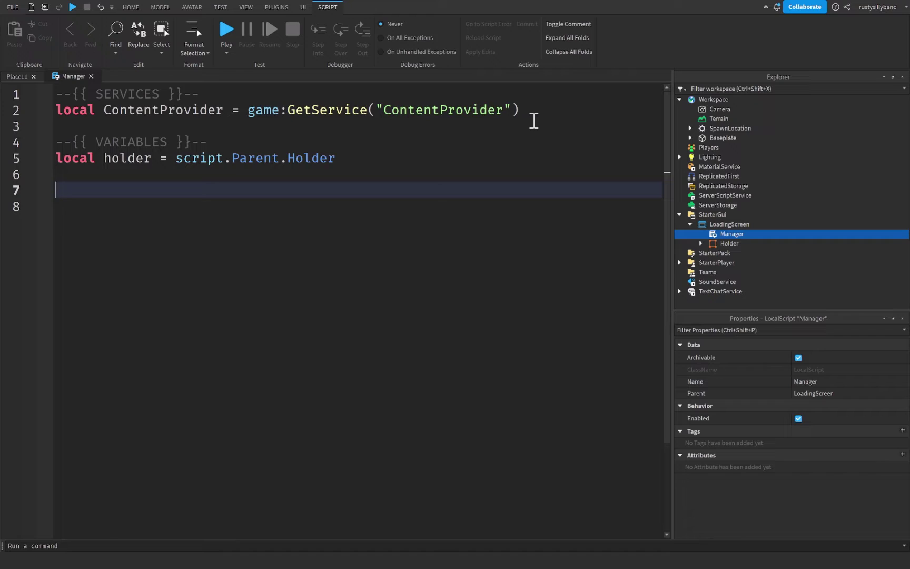
{"action": "type", "text": "local assets"}
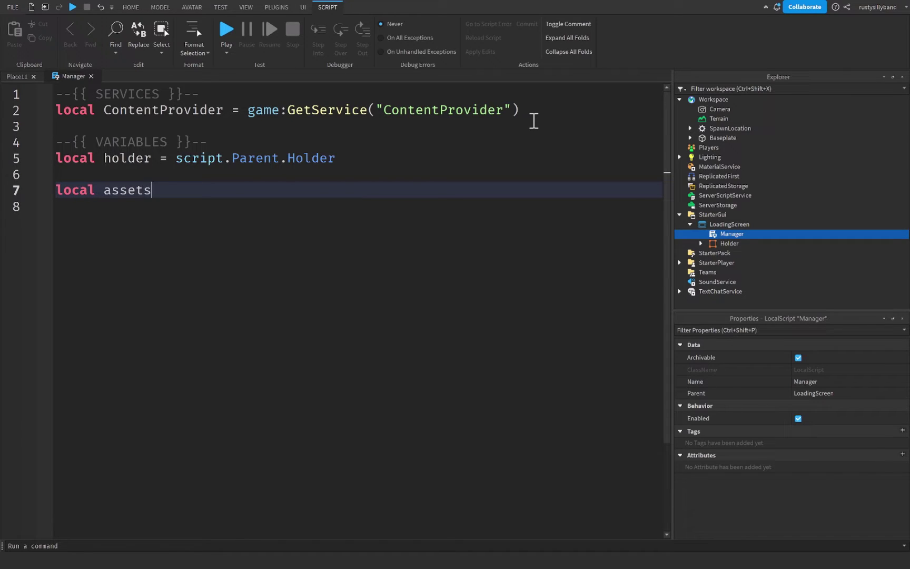
{"action": "type", "text": " = game.Wo"}
{"action": "key", "text": "Tab"}
{"action": "type", "text": ":getde"}
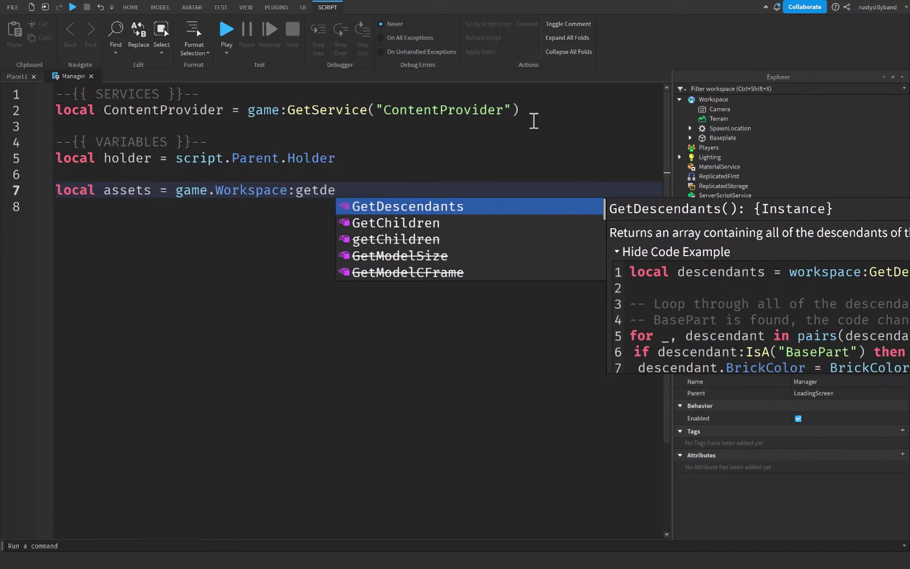
{"action": "key", "text": "Tab"}
{"action": "type", "text": "()"}
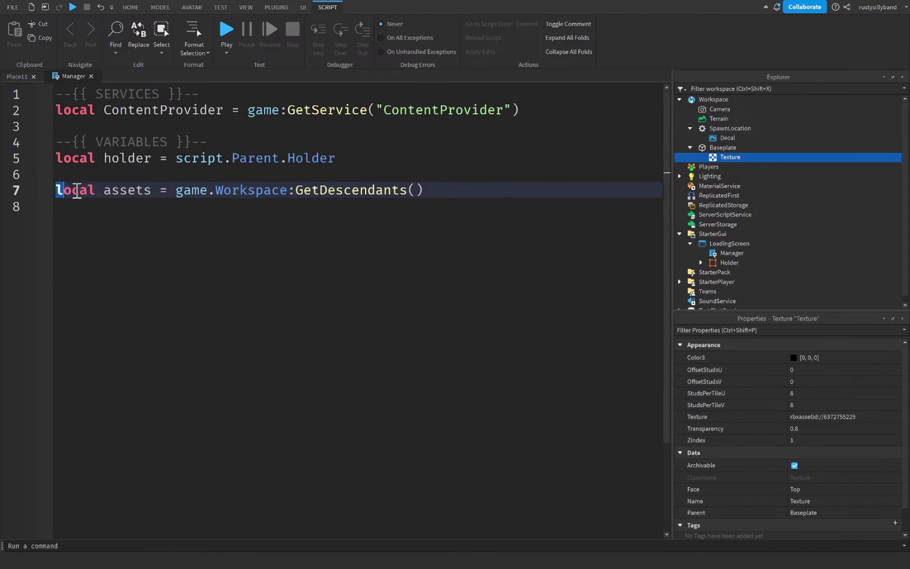
{"action": "triple_click", "coordinate": [78, 191]}
{"action": "left_click", "coordinate": [467, 191]}
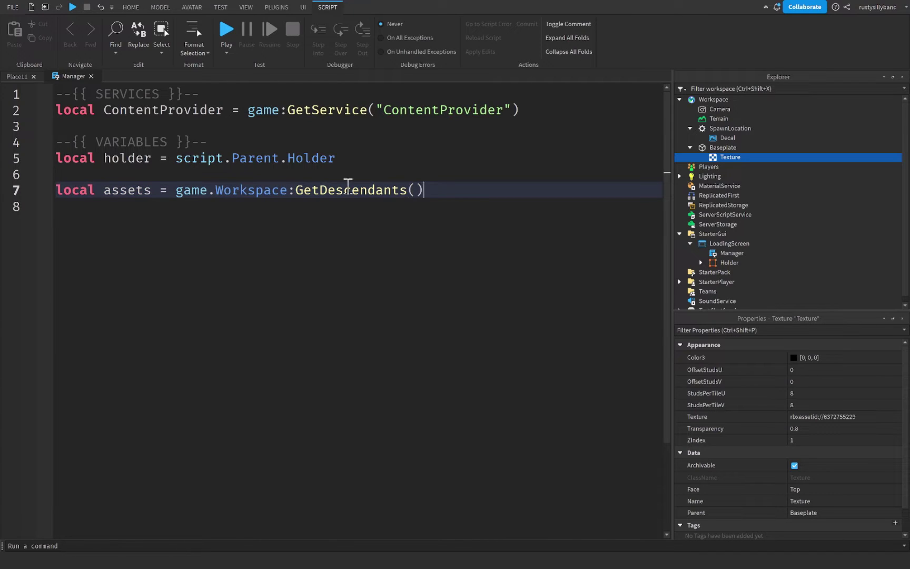
{"action": "left_click_drag", "start_coordinate": [293, 191], "coordinate": [439, 197]}
{"action": "left_click", "coordinate": [468, 192]}
{"action": "left_click_drag", "start_coordinate": [175, 191], "coordinate": [465, 191]}
{"action": "left_click", "coordinate": [466, 191]}
{"action": "double_click", "coordinate": [244, 190]}
{"action": "key", "text": "BackSpace"}
{"action": "key", "text": "BackSpace"}
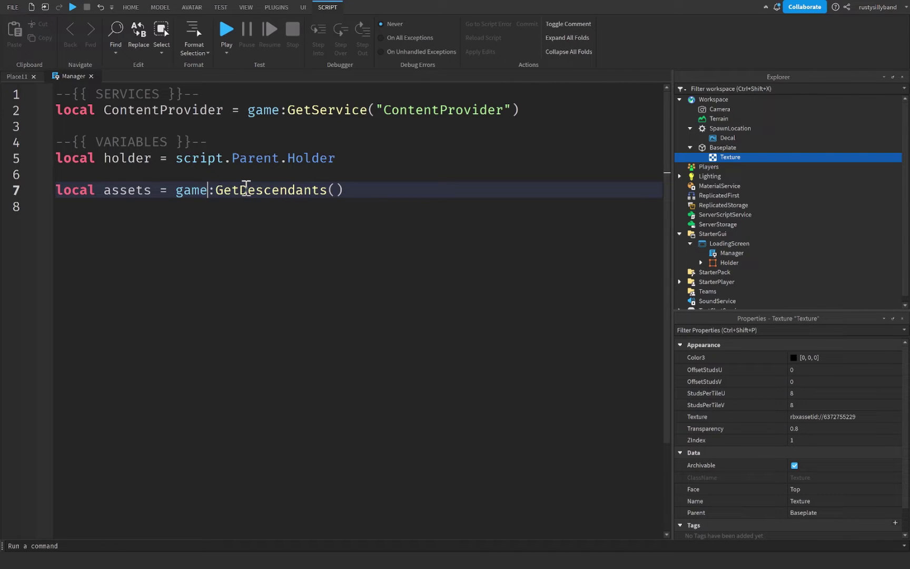
{"action": "left_click_drag", "start_coordinate": [168, 191], "coordinate": [347, 192]}
{"action": "left_click", "coordinate": [350, 193]}
{"action": "scroll", "coordinate": [779, 207], "scroll_direction": "down", "scroll_amount": 1}
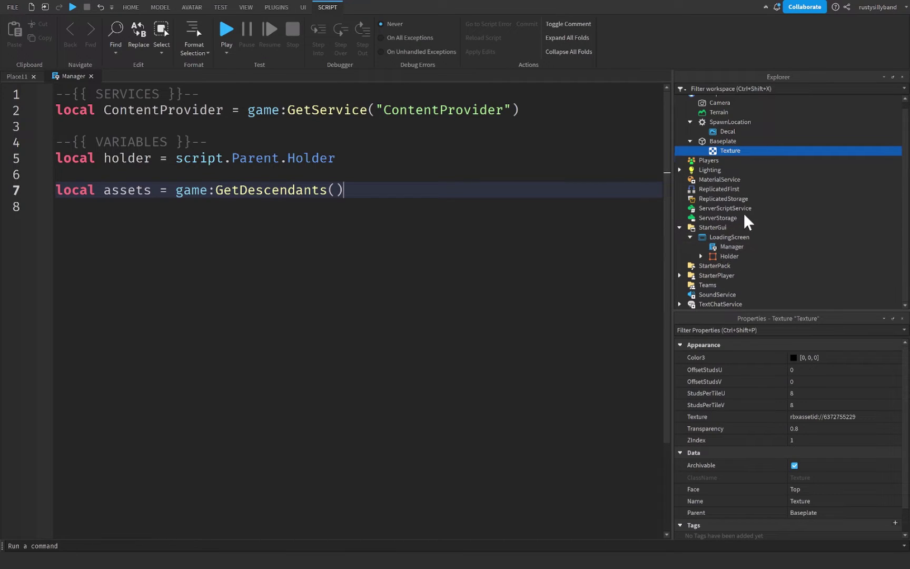
{"action": "left_click", "coordinate": [708, 207]}
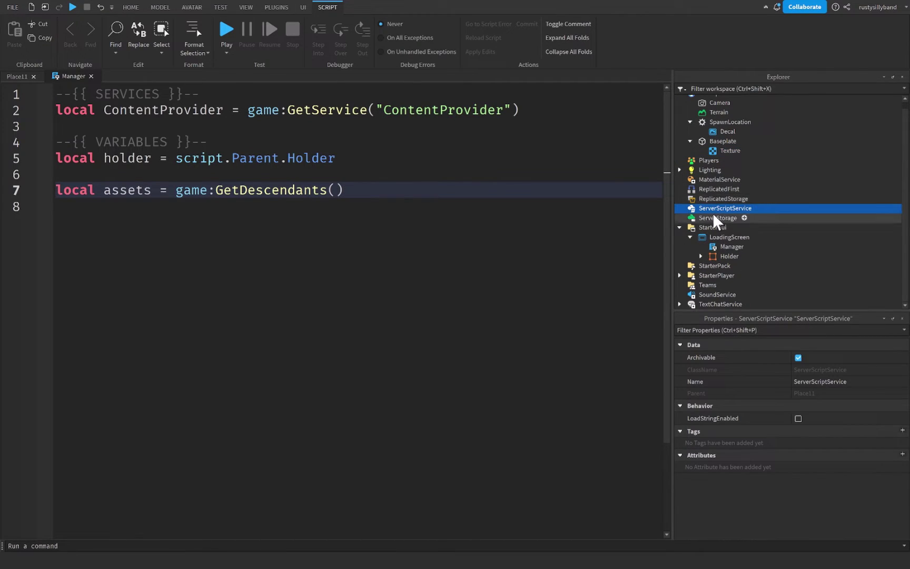
{"action": "left_click", "coordinate": [699, 197]}
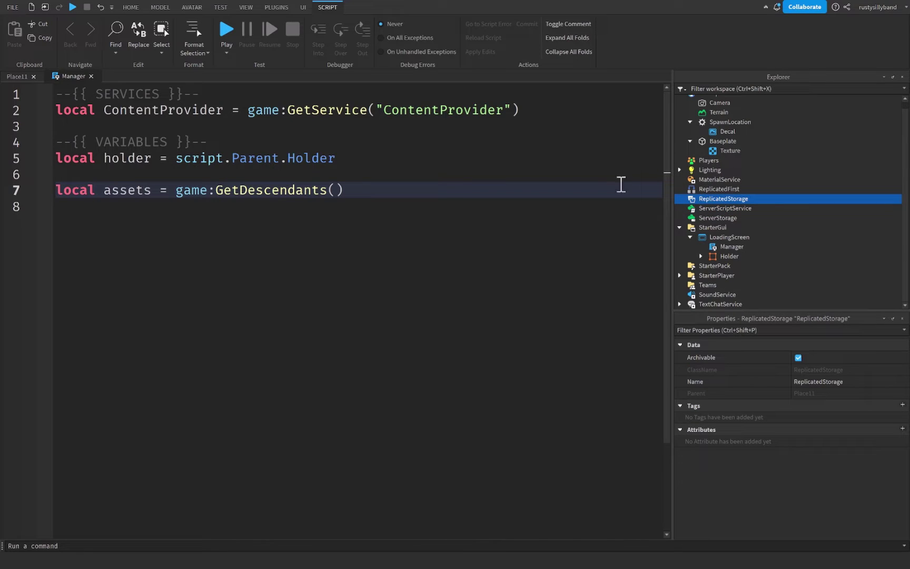
{"action": "scroll", "coordinate": [709, 206], "scroll_direction": "up", "scroll_amount": 1}
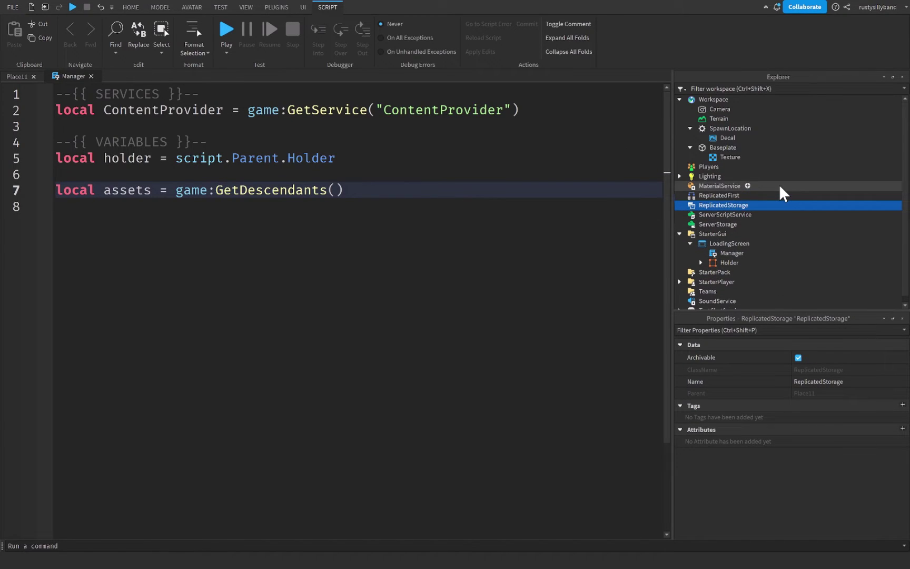
{"action": "left_click", "coordinate": [378, 190]}
{"action": "mouse_move", "coordinate": [52, 191]}
{"action": "left_mouse_down"}
{"action": "mouse_move", "coordinate": [372, 197]}
{"action": "mouse_move", "coordinate": [53, 190]}
{"action": "left_mouse_up"}
{"action": "left_click", "coordinate": [370, 196]}
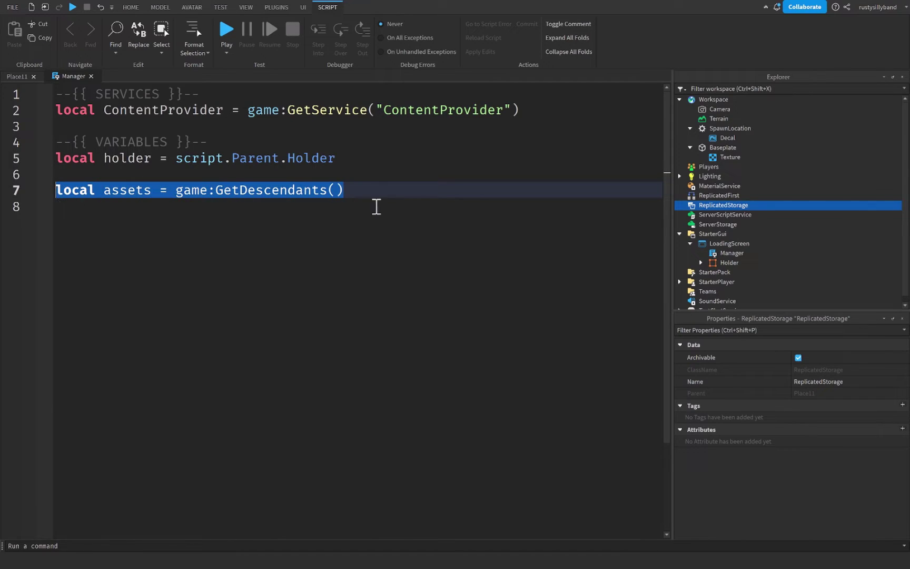
{"action": "left_click", "coordinate": [378, 208]}
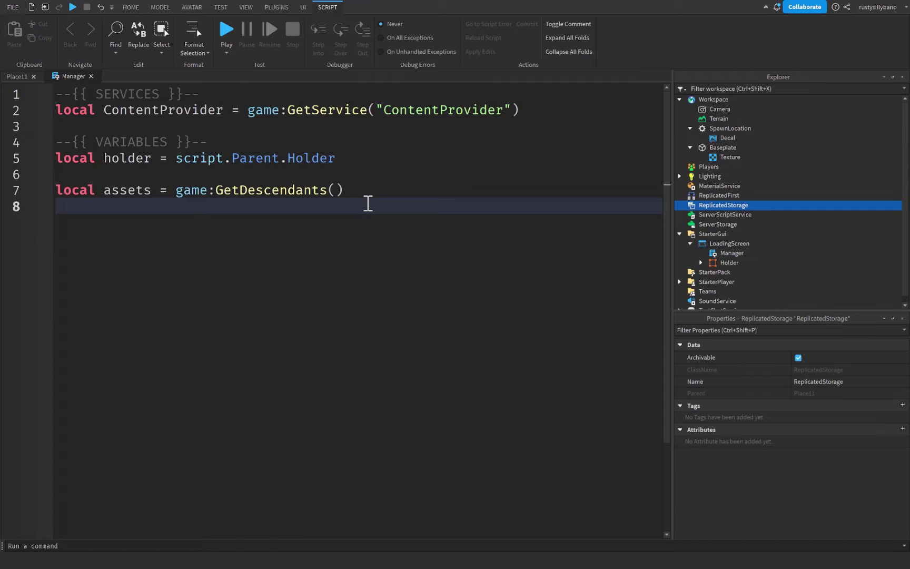
{"action": "left_click", "coordinate": [210, 191]}
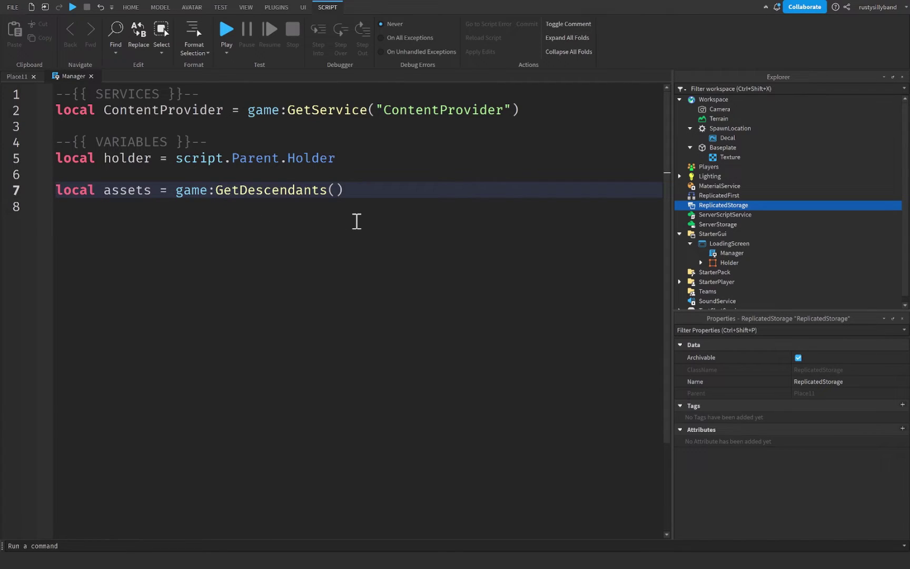
{"action": "type", "text": ".wo"}
{"action": "key", "text": "Tab"}
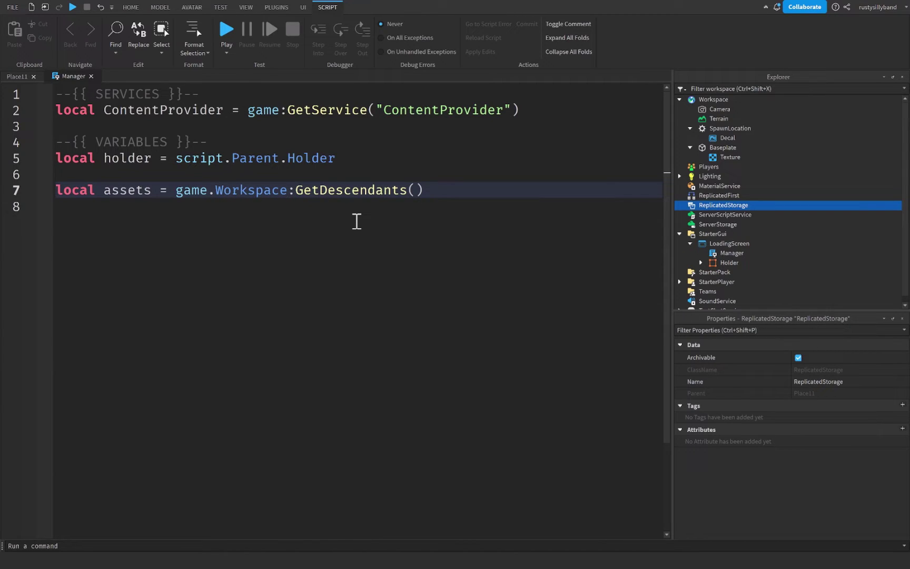
{"action": "left_click", "coordinate": [357, 221]}
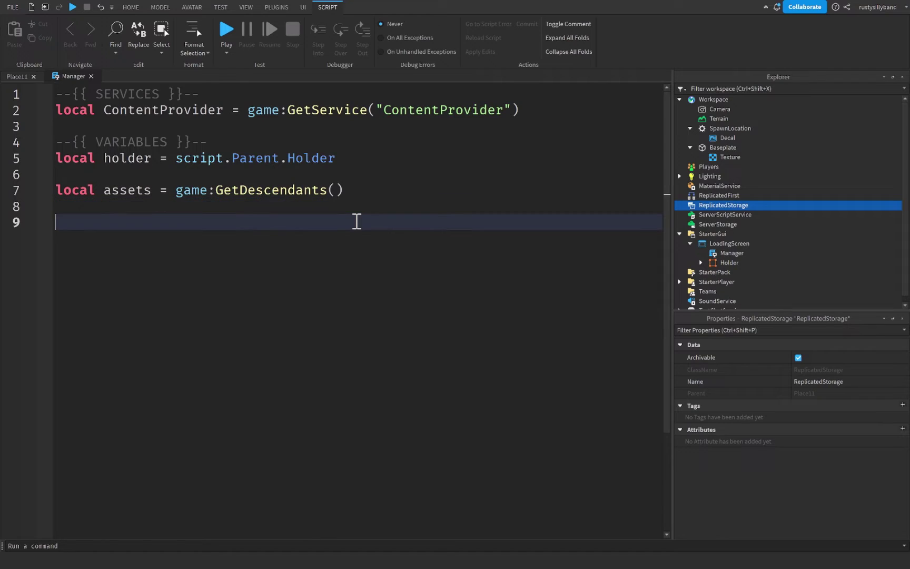
Add a --{{ FUNCTIONS }}-- header followed by game.ReplicatedFirst:RemoveDefaultLoadingScreen()
{"action": "type", "text": "--{{ FUNCTIONS }}--"}
{"action": "scroll", "coordinate": [356, 222], "scroll_direction": "up", "scroll_amount": 4, "text": "ctrl"}
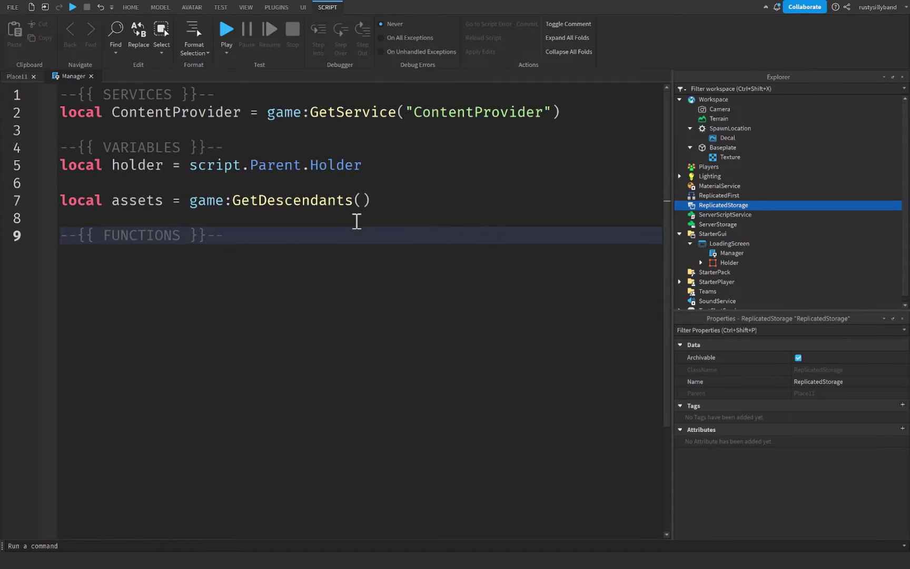
{"action": "key", "text": "Return"}
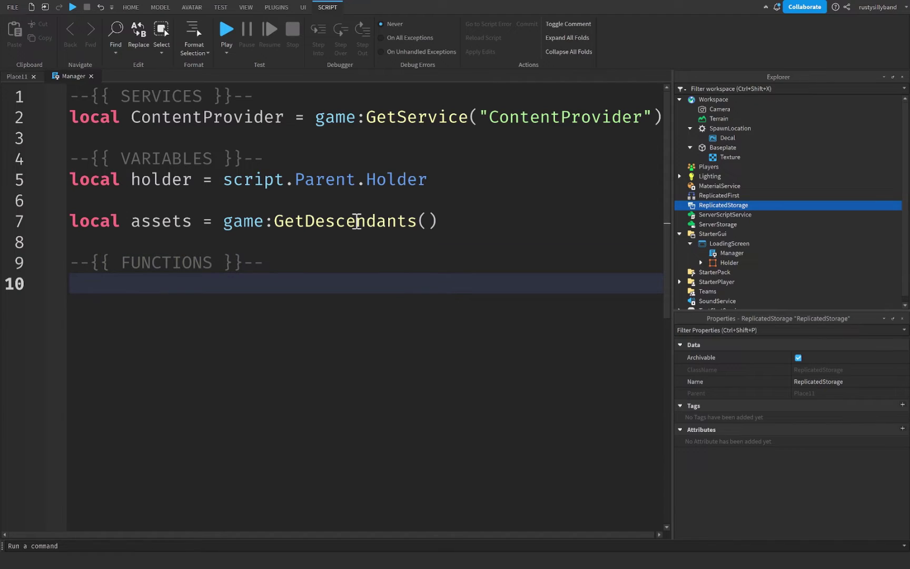
{"action": "type", "text": "game.ReplicatedFirst"}
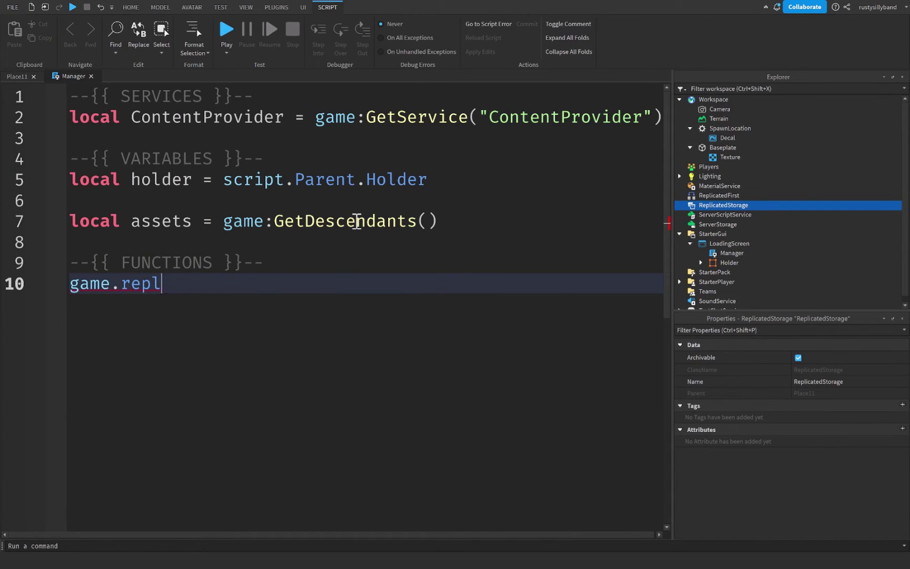
{"action": "key", "text": "Tab"}
{"action": "type", "text": ":remo"}
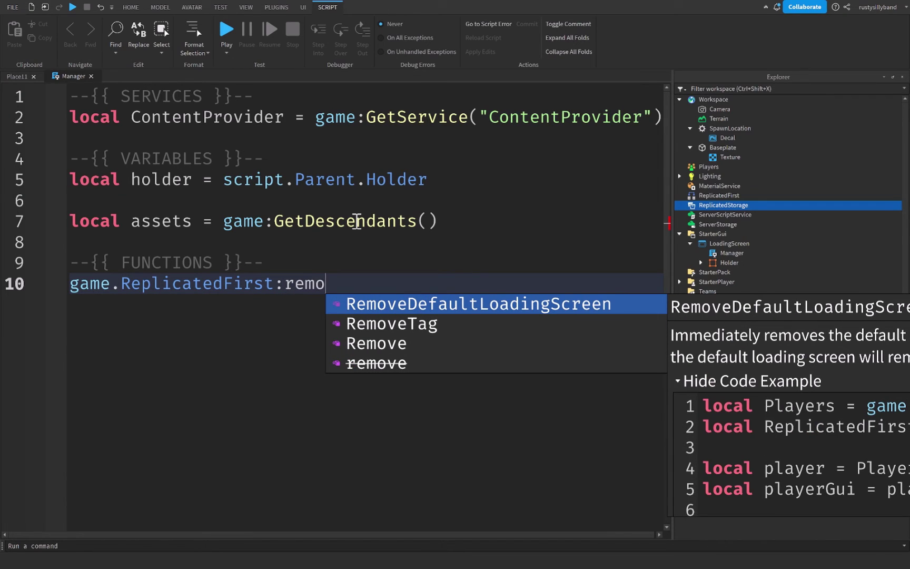
{"action": "key", "text": "Tab"}
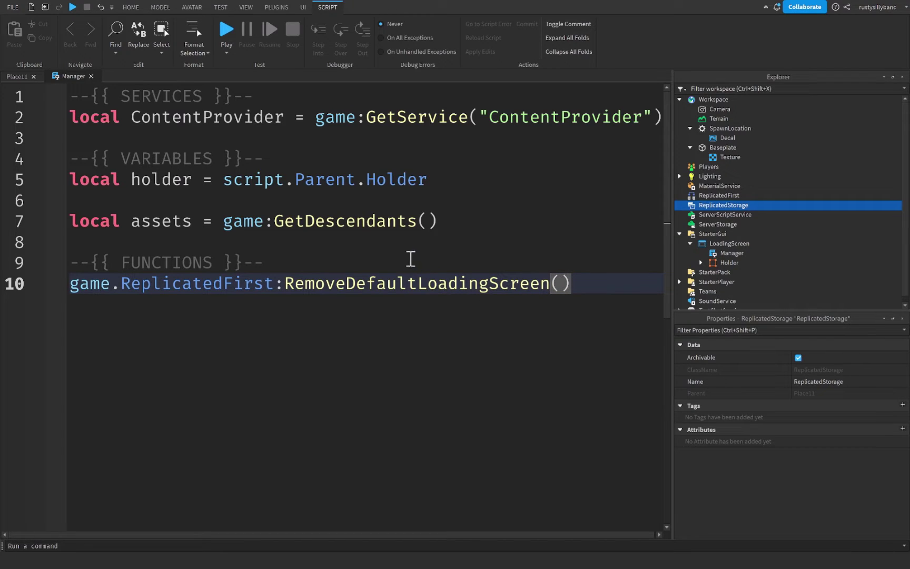
Highlight the RemoveDefaultLoadingScreen() call on line 10 to inspect it
{"action": "left_click_drag", "start_coordinate": [279, 292], "coordinate": [498, 292]}
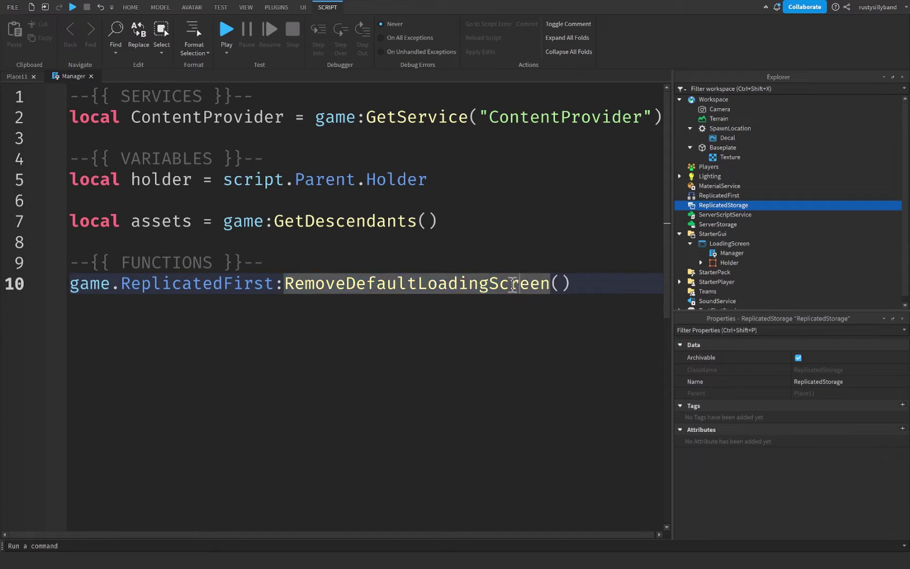
{"action": "left_click", "coordinate": [260, 349]}
{"action": "left_click_drag", "start_coordinate": [68, 287], "coordinate": [611, 289]}
{"action": "left_click", "coordinate": [611, 289]}
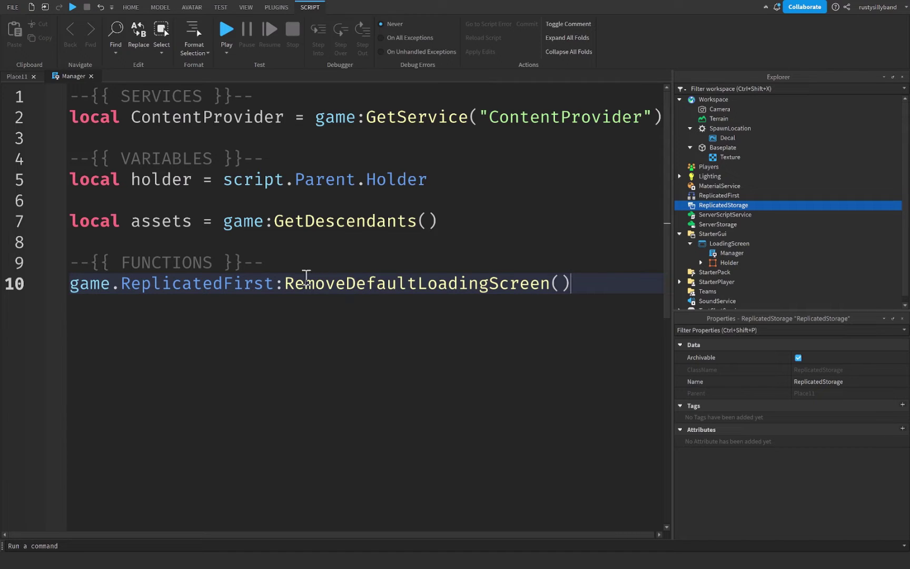
{"action": "left_click_drag", "start_coordinate": [284, 283], "coordinate": [623, 284]}
{"action": "left_click", "coordinate": [620, 295]}
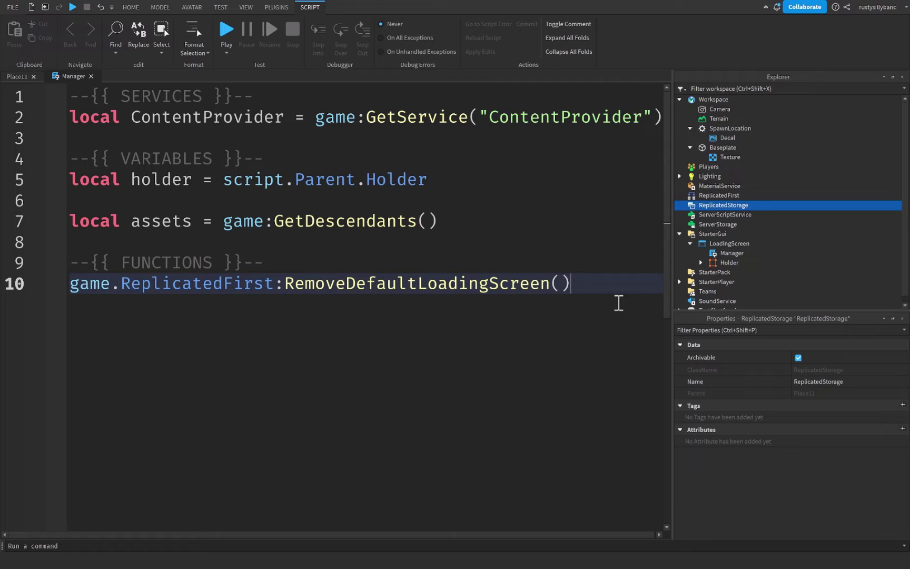